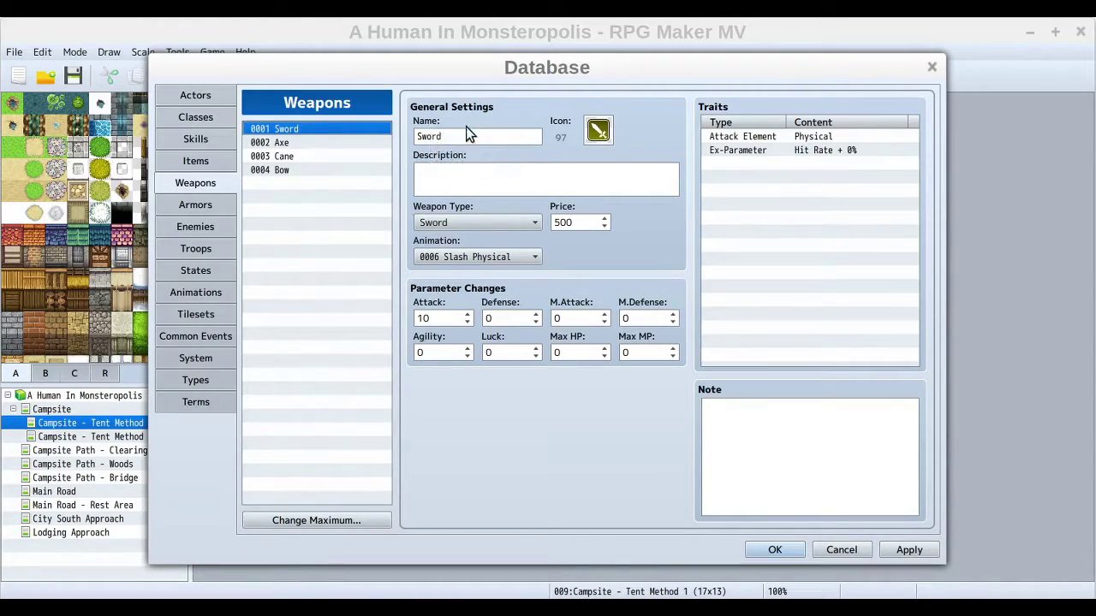
{"action": "left_click", "coordinate": [471, 137]}
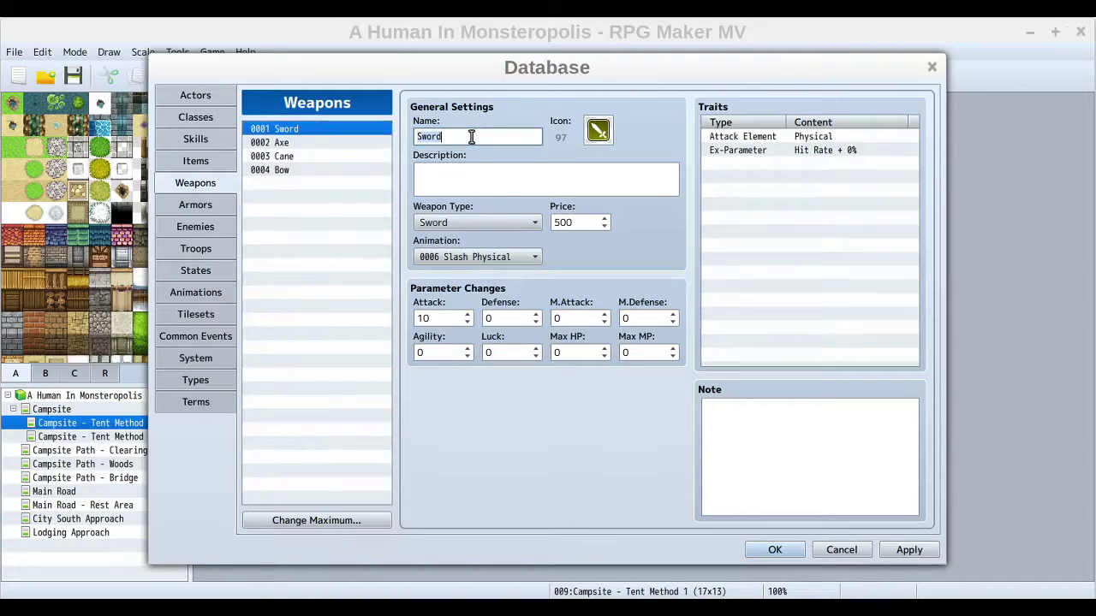
{"action": "type", "text": "Big"}
{"action": "key", "text": "BackSpace"}
{"action": "key", "text": "BackSpace"}
{"action": "key", "text": "BackSpace"}
{"action": "key", "text": "BackSpace"}
{"action": "left_click", "coordinate": [518, 170]}
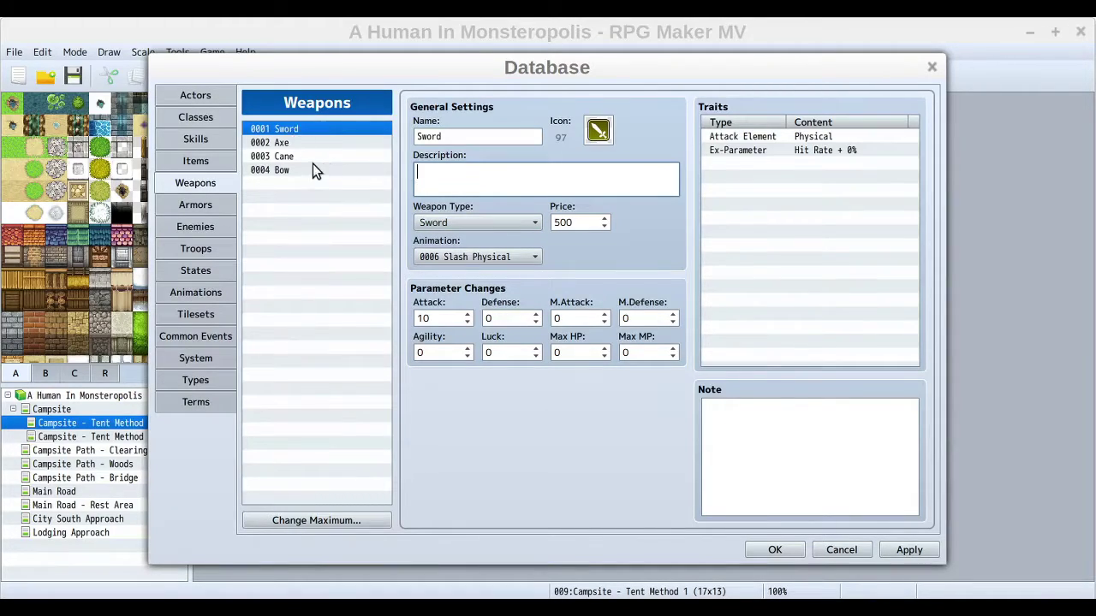
- Review the weapon types that can be assigned to the Sword, leaving its type as Sword
{"action": "left_click", "coordinate": [476, 222]}
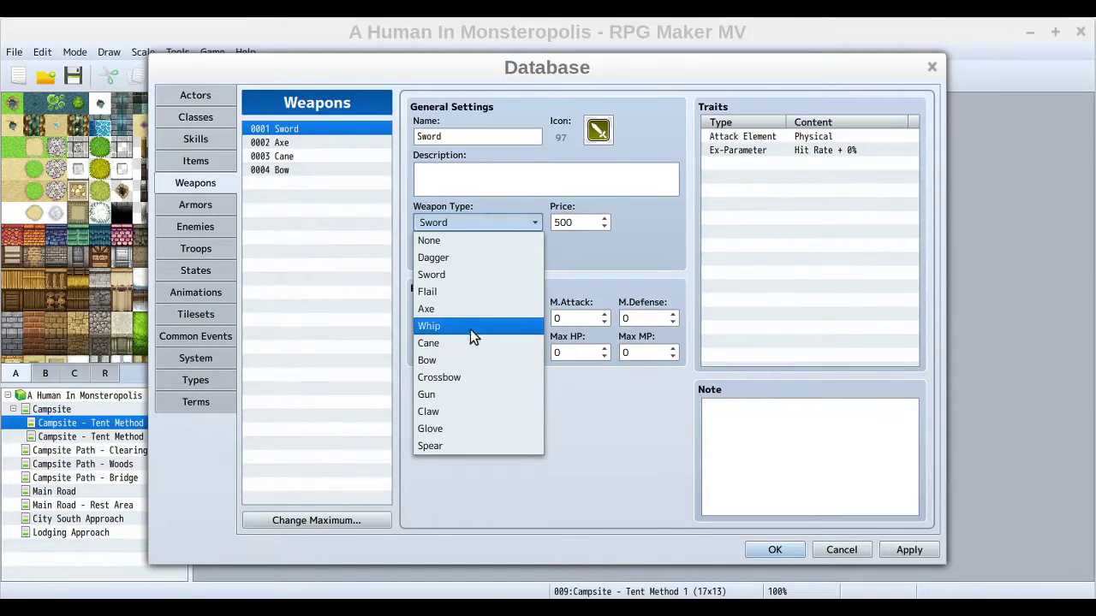
{"action": "left_click", "coordinate": [655, 224]}
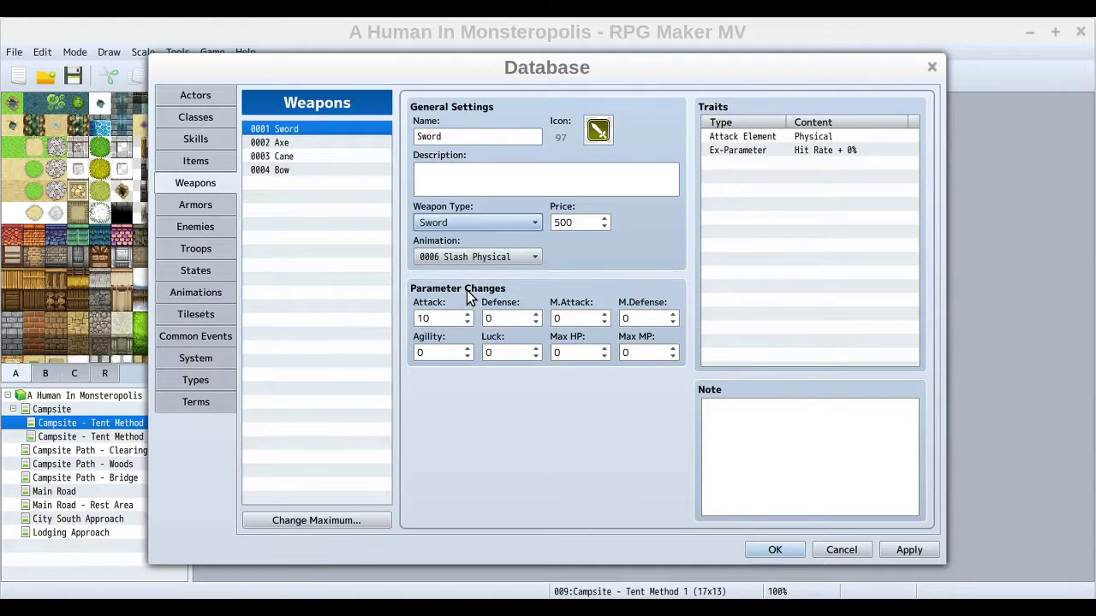
{"action": "mouse_move", "coordinate": [466, 290]}
- Compare the general settings and parameter changes of the Sword, Axe and Cane weapons
{"action": "left_click", "coordinate": [283, 143]}
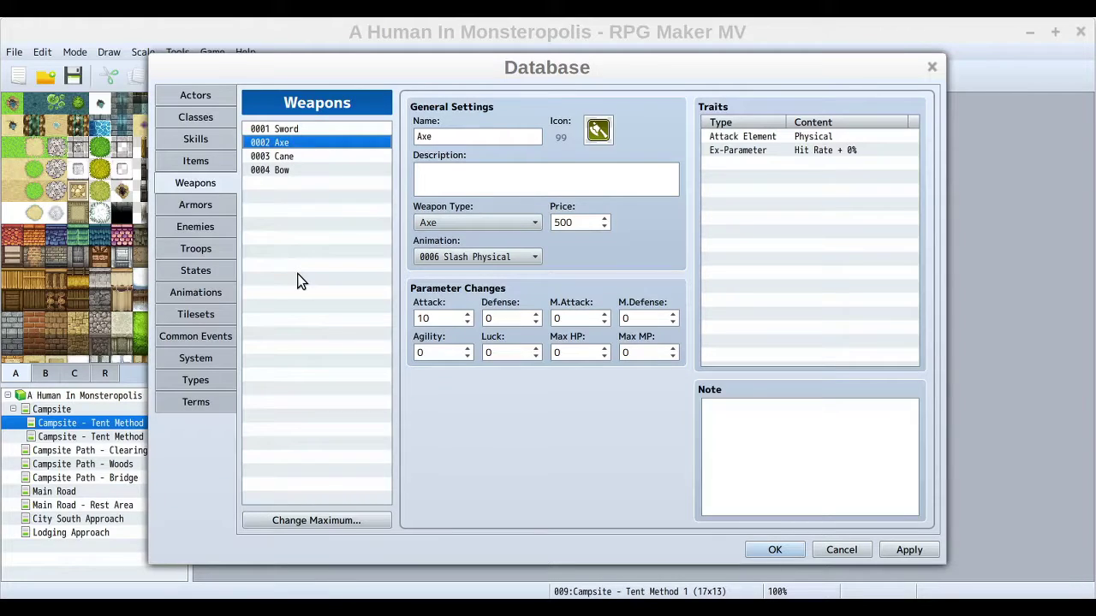
{"action": "key", "text": "Down"}
{"action": "key", "text": "Up"}
{"action": "key", "text": "Up"}
{"action": "key", "text": "Down"}
{"action": "key", "text": "Down"}
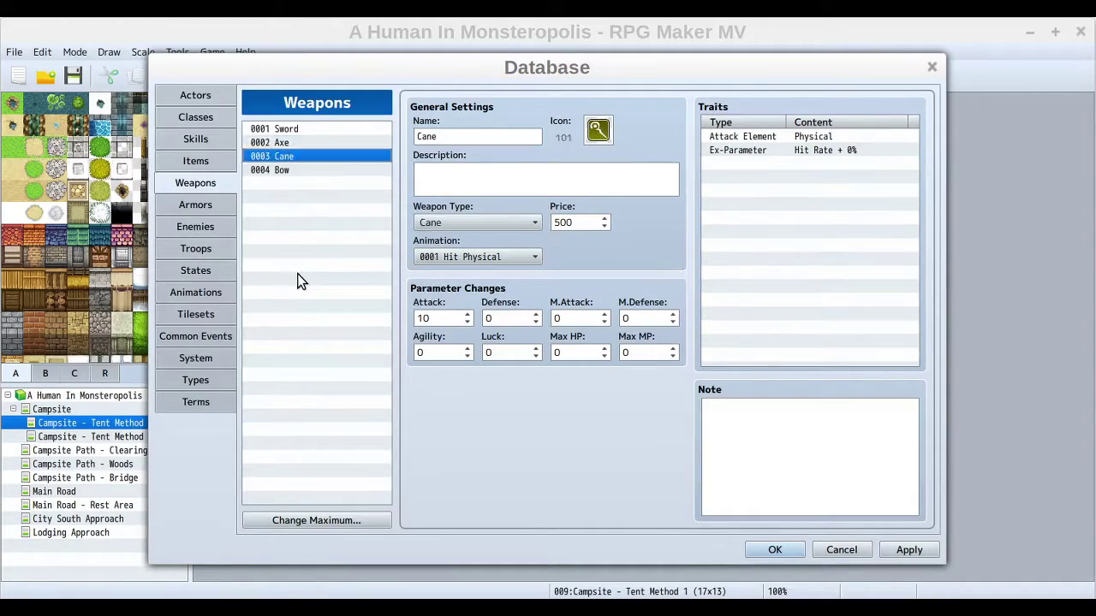
{"action": "key", "text": "Up"}
{"action": "key", "text": "Up"}
{"action": "key", "text": "Down"}
{"action": "key", "text": "Down"}
{"action": "key", "text": "Up"}
{"action": "key", "text": "Up"}
{"action": "key", "text": "Down"}
{"action": "key", "text": "Down"}
{"action": "key", "text": "Up"}
{"action": "key", "text": "Up"}
{"action": "key", "text": "Down"}
{"action": "key", "text": "Down"}
{"action": "key", "text": "Up"}
{"action": "key", "text": "Up"}
{"action": "key", "text": "Down"}
{"action": "key", "text": "Down"}
{"action": "key", "text": "Up"}
{"action": "key", "text": "Up"}
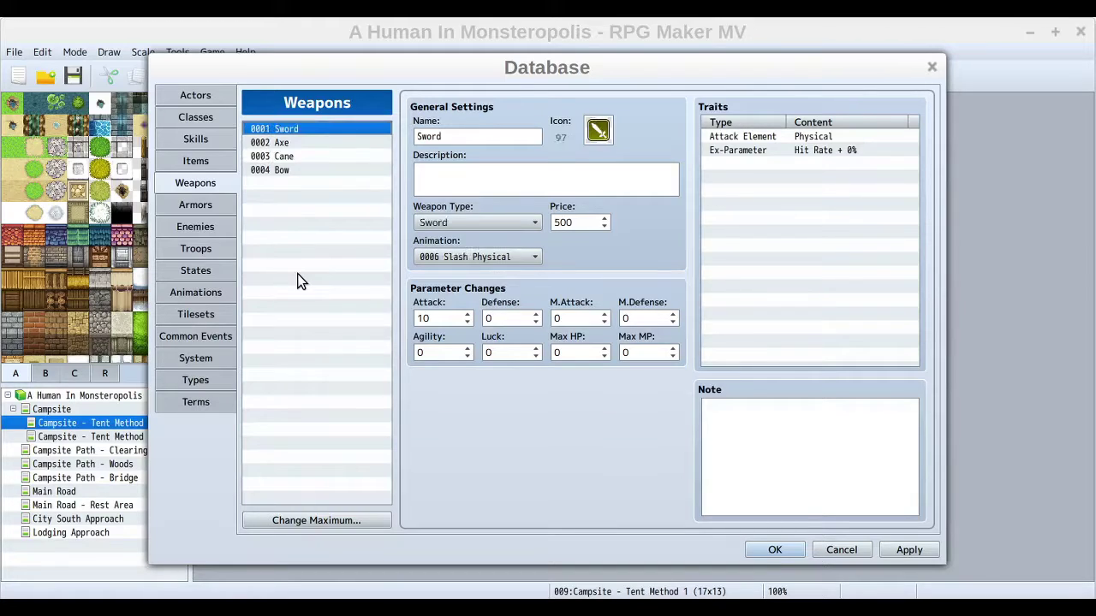
{"action": "key", "text": "Down"}
{"action": "key", "text": "Down"}
{"action": "key", "text": "Up"}
{"action": "key", "text": "Up"}
{"action": "key", "text": "Down"}
{"action": "key", "text": "Down"}
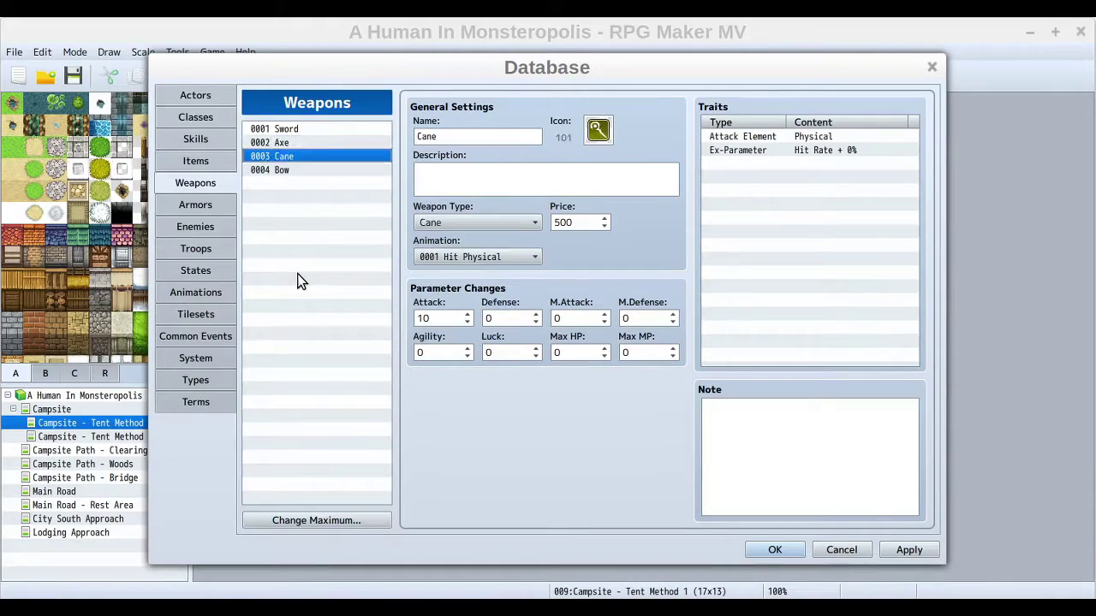
{"action": "key", "text": "Up"}
{"action": "key", "text": "Up"}
{"action": "key", "text": "Down"}
{"action": "key", "text": "Down"}
{"action": "key", "text": "Up"}
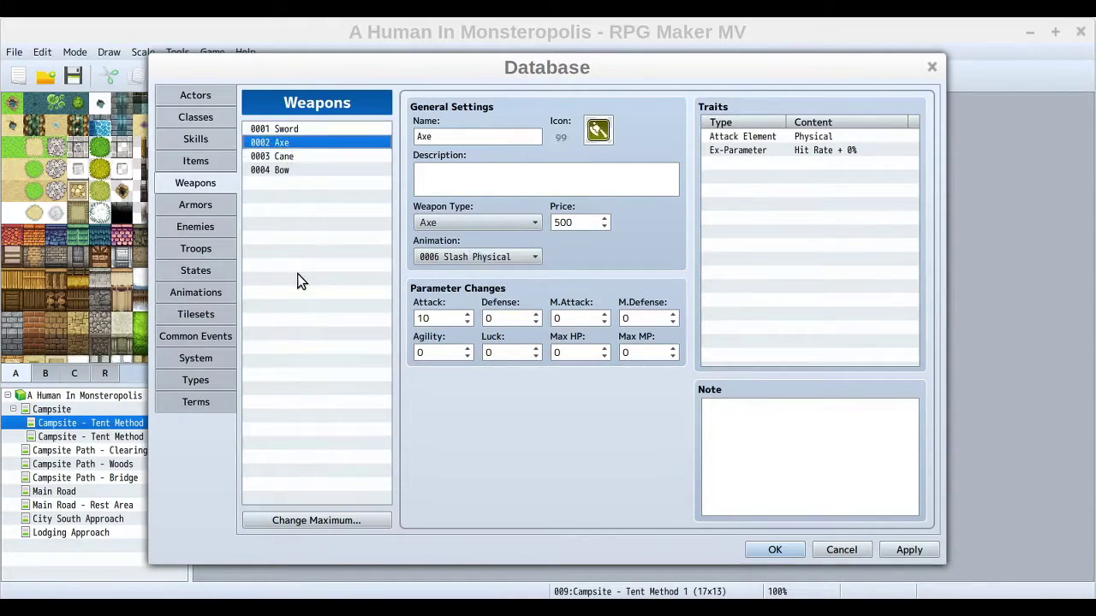
{"action": "key", "text": "Up"}
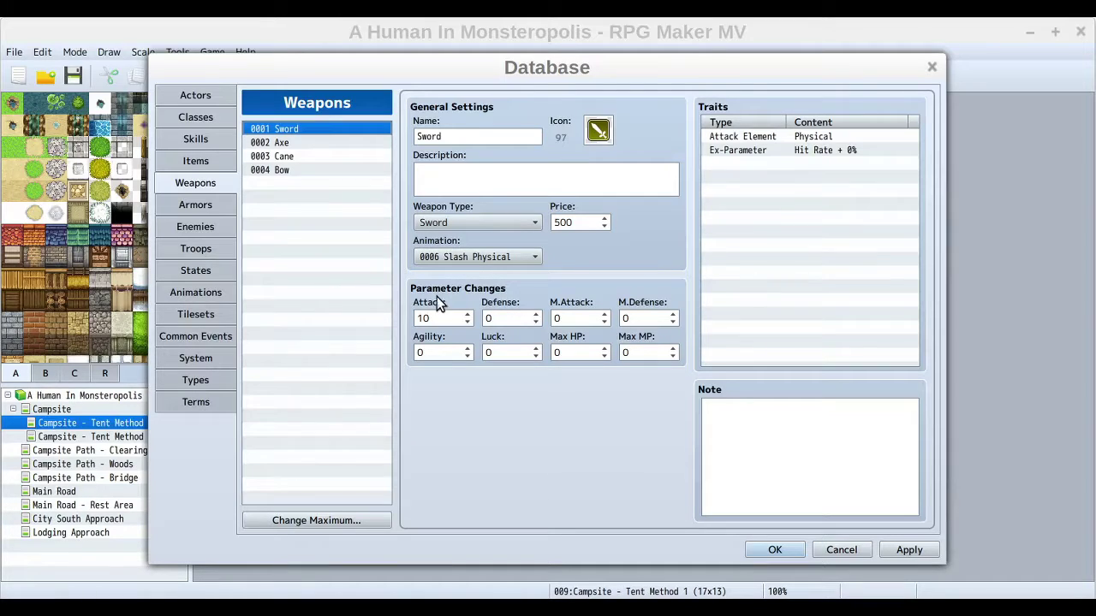
- Read the descriptions of the Sword's eight parameter changes, from Attack through Max MP
{"action": "mouse_move", "coordinate": [431, 305]}
{"action": "mouse_move", "coordinate": [433, 308]}
{"action": "mouse_move", "coordinate": [505, 310]}
{"action": "mouse_move", "coordinate": [575, 308]}
{"action": "mouse_move", "coordinate": [641, 306]}
{"action": "mouse_move", "coordinate": [432, 344]}
{"action": "mouse_move", "coordinate": [497, 343]}
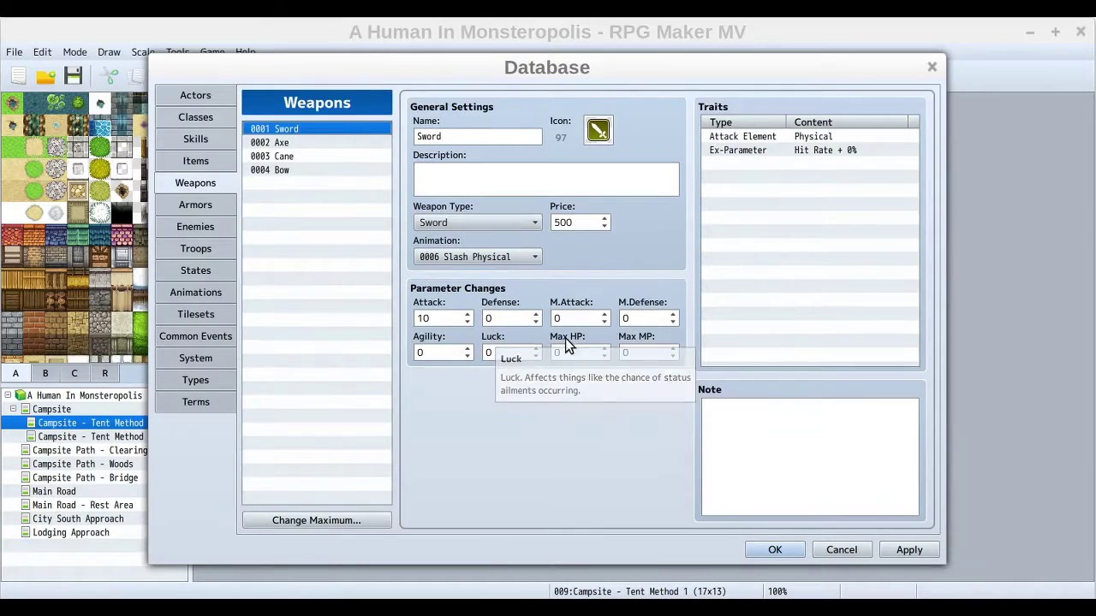
{"action": "mouse_move", "coordinate": [570, 342]}
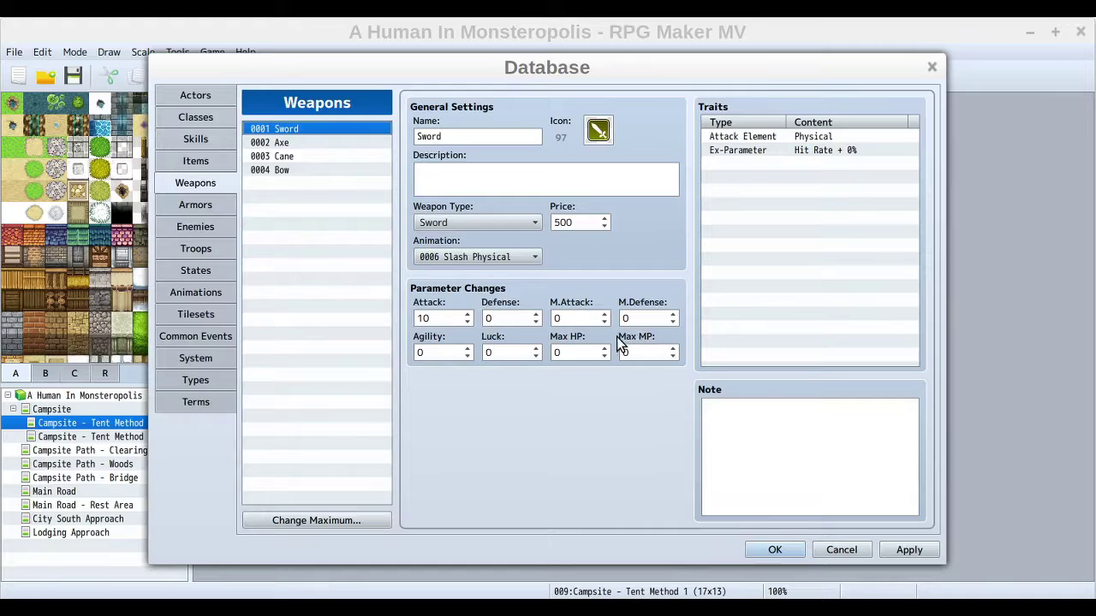
{"action": "mouse_move", "coordinate": [648, 343]}
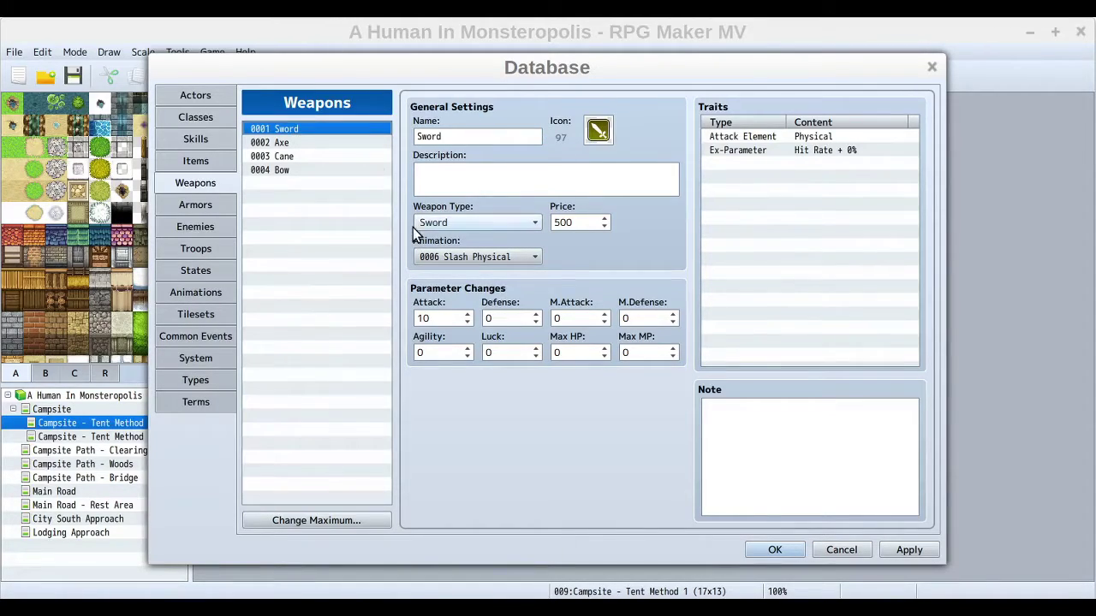
- Inspect the settings of the Sword's Hit Rate Ex-Parameter trait without changing them
{"action": "key", "text": "Down"}
{"action": "key", "text": "Down"}
{"action": "key", "text": "Up"}
{"action": "key", "text": "Up"}
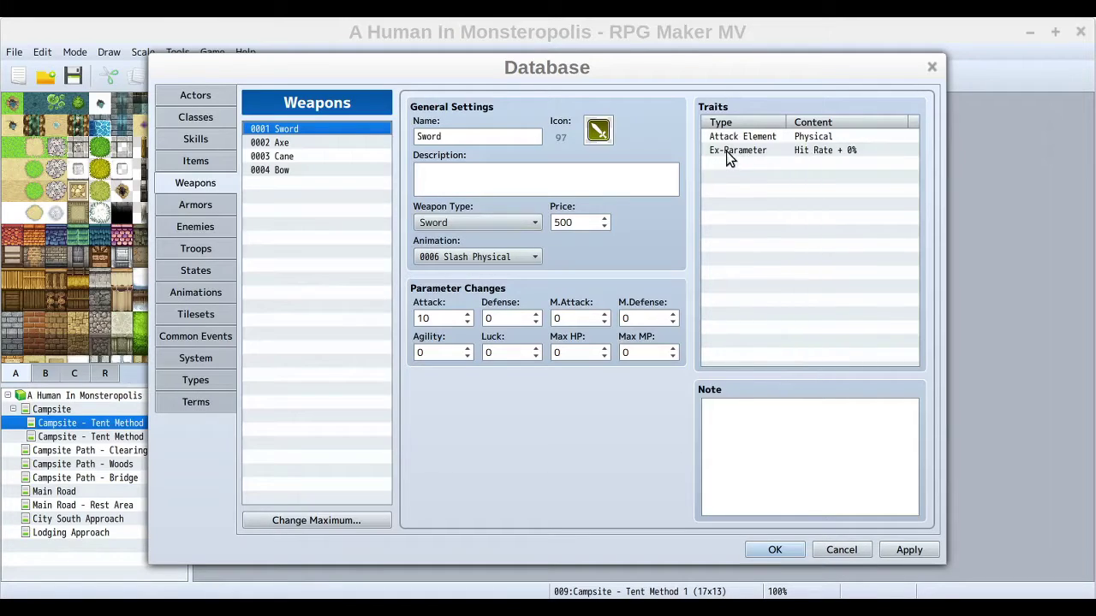
{"action": "double_click", "coordinate": [847, 151]}
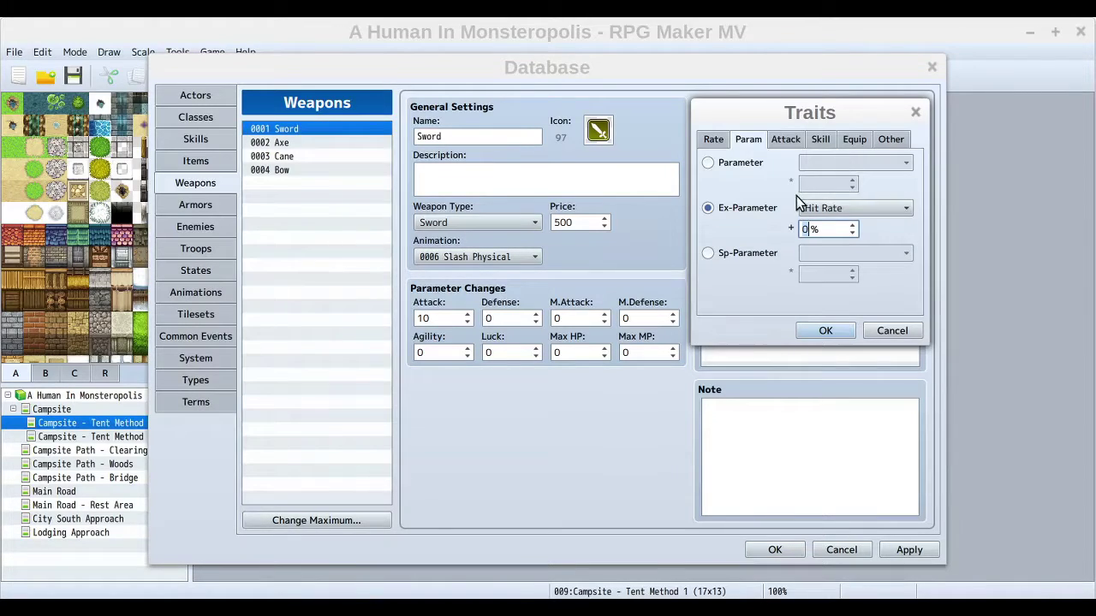
{"action": "left_click", "coordinate": [895, 331]}
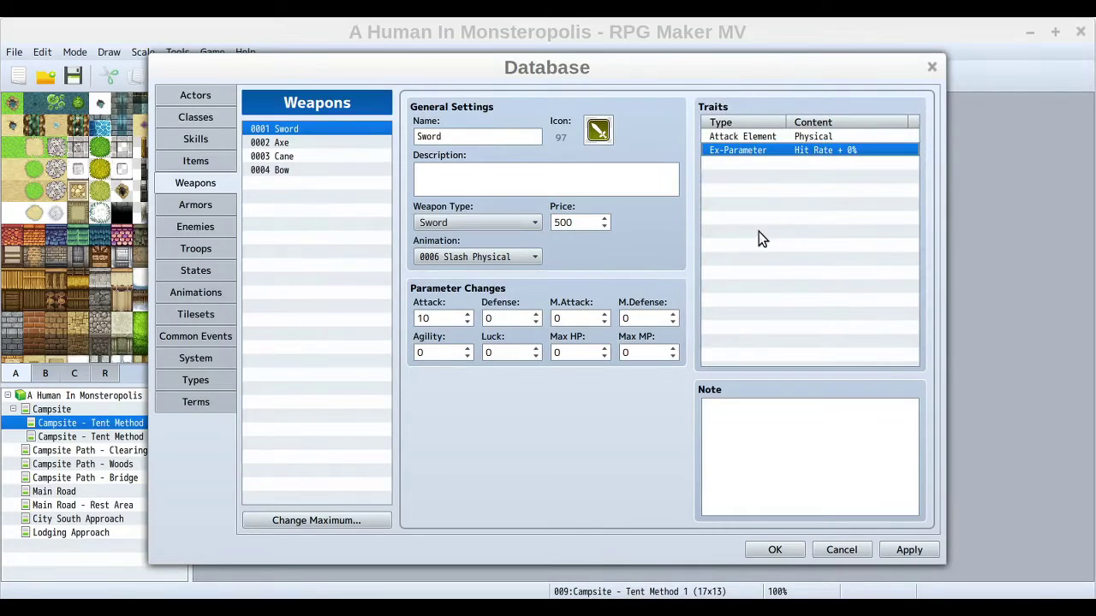
{"action": "key", "text": "Down"}
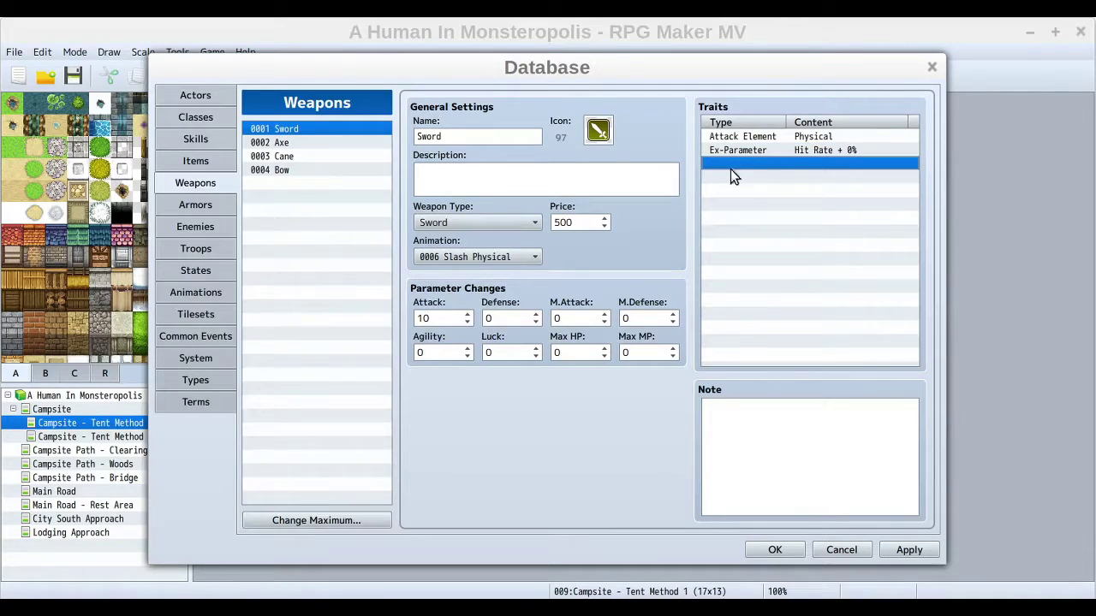
{"action": "left_click", "coordinate": [751, 147]}
{"action": "key", "text": "Down"}
{"action": "left_click", "coordinate": [760, 149]}
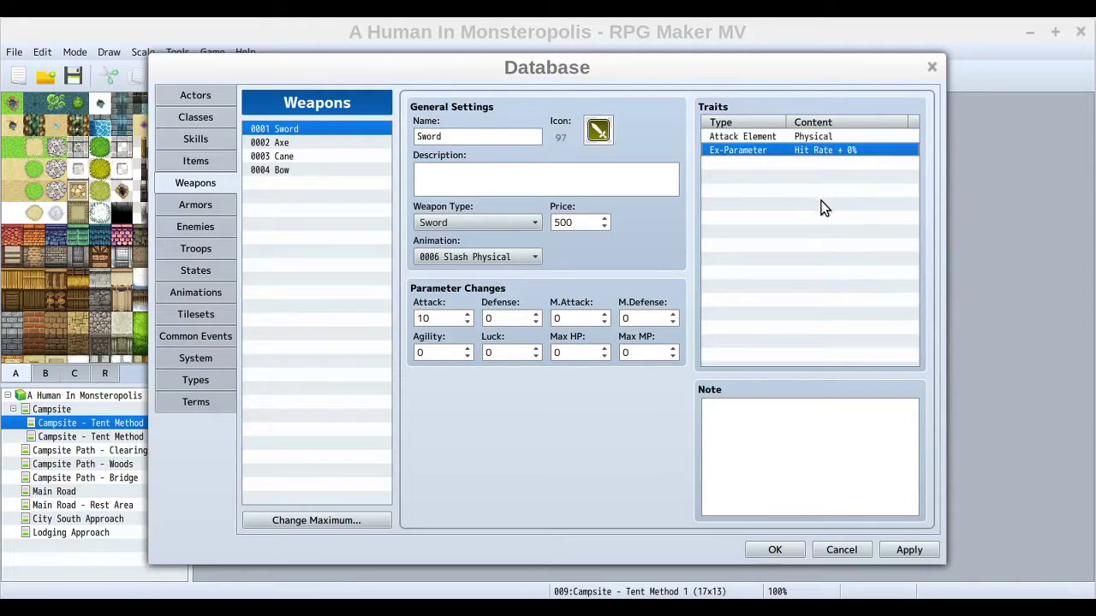
- Compare the traits of the other weapons in the list with those of the Sword
{"action": "left_click", "coordinate": [282, 142]}
{"action": "key", "text": "Down"}
{"action": "key", "text": "Up"}
{"action": "key", "text": "Up"}
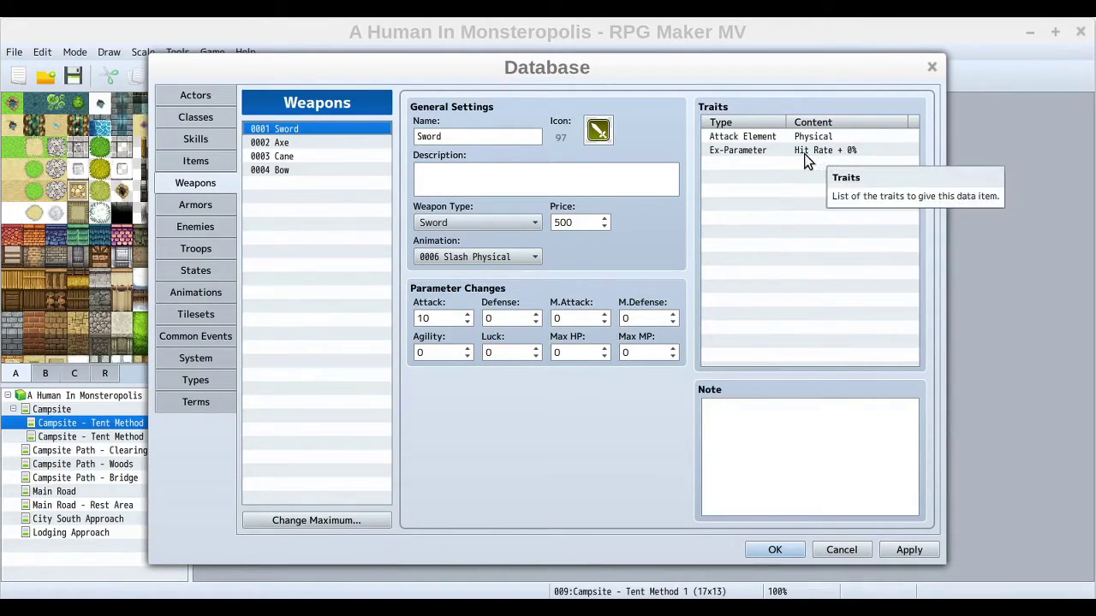
{"action": "left_click", "coordinate": [341, 140]}
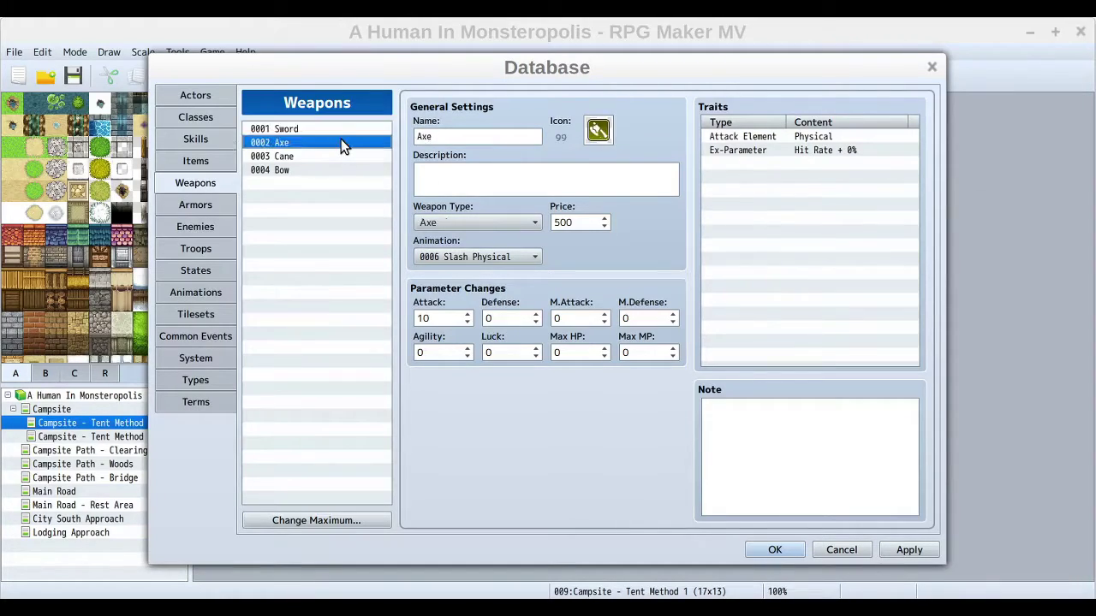
{"action": "key", "text": "Up"}
{"action": "key", "text": "Down"}
{"action": "key", "text": "Down"}
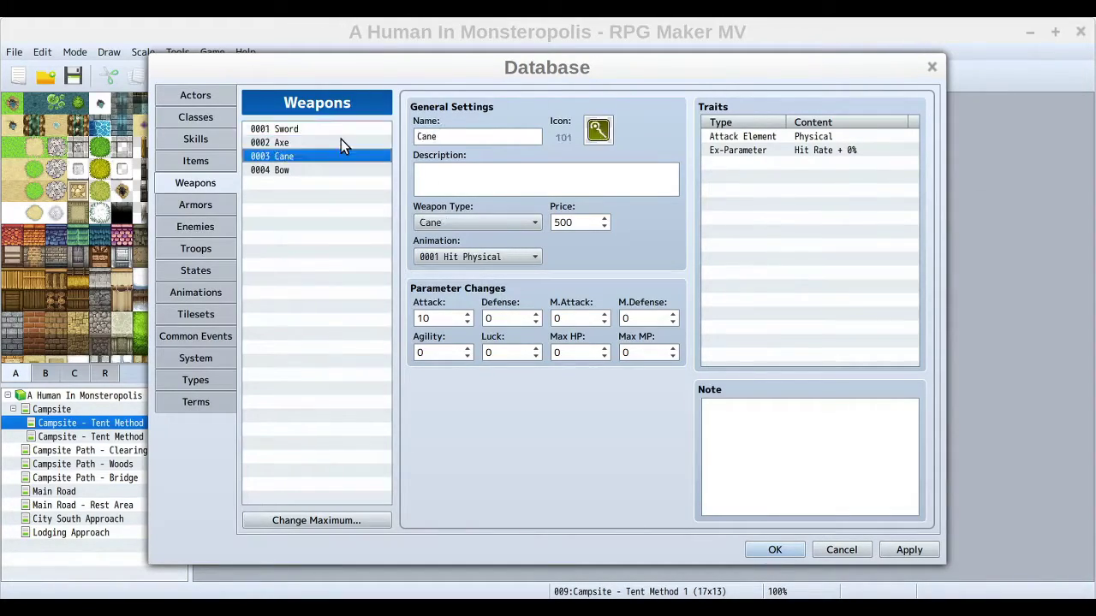
{"action": "key", "text": "Up"}
{"action": "key", "text": "Up"}
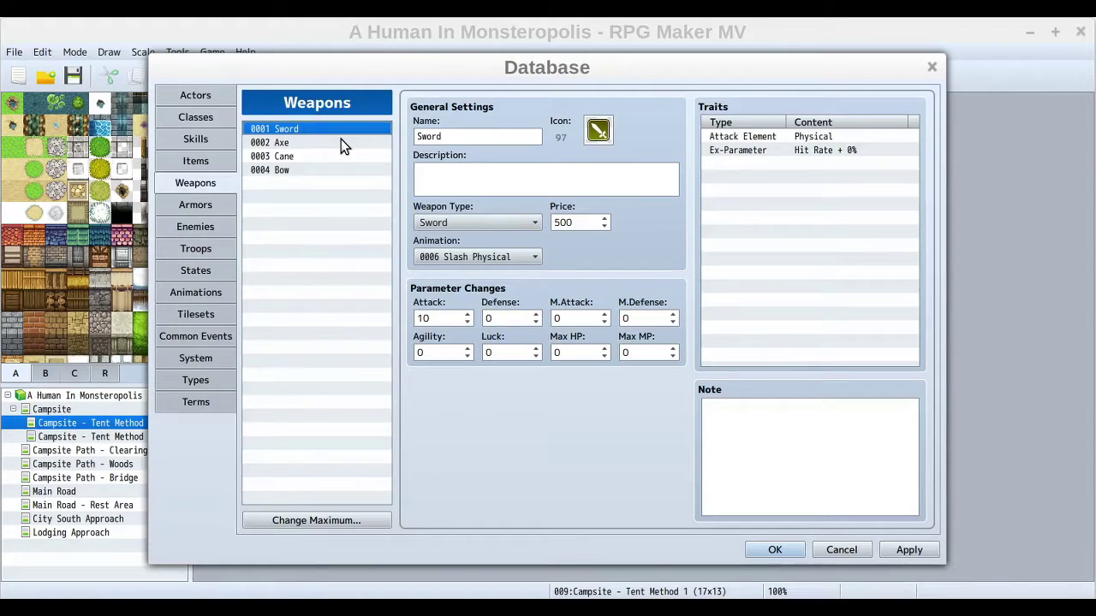
{"action": "left_click", "coordinate": [341, 142]}
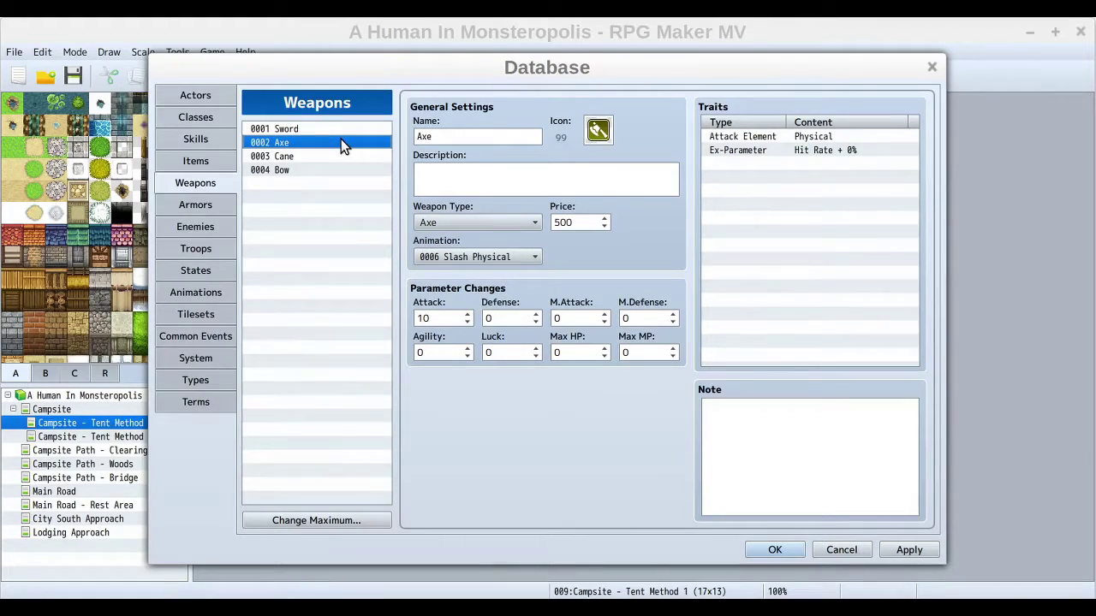
{"action": "key", "text": "Down"}
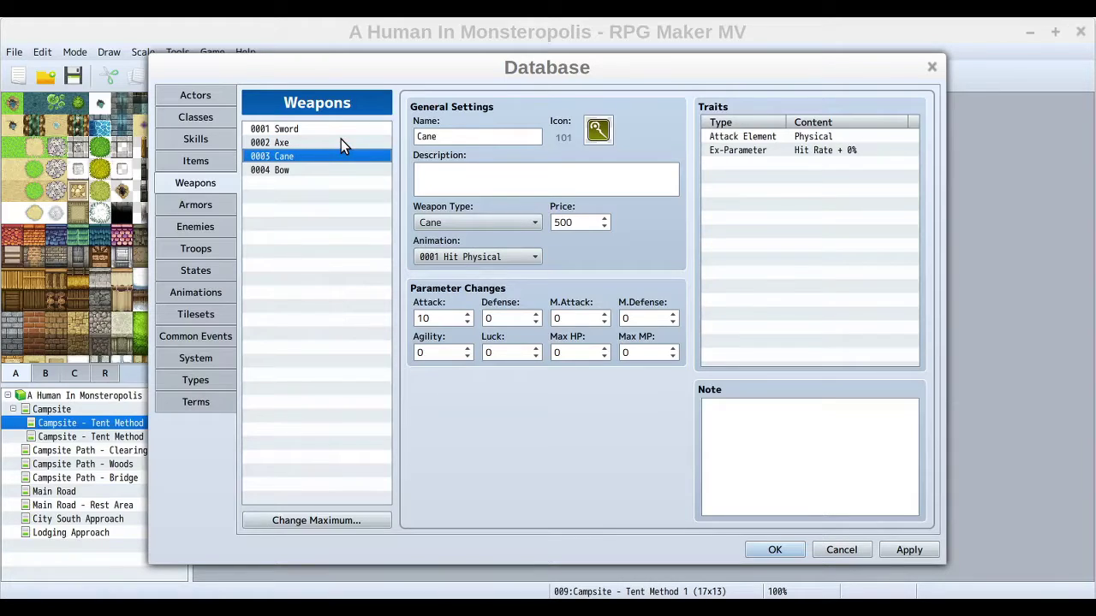
{"action": "key", "text": "Up"}
{"action": "key", "text": "Up"}
{"action": "key", "text": "Down"}
{"action": "key", "text": "Down"}
{"action": "key", "text": "Down"}
{"action": "key", "text": "Up"}
{"action": "key", "text": "Up"}
{"action": "key", "text": "Up"}
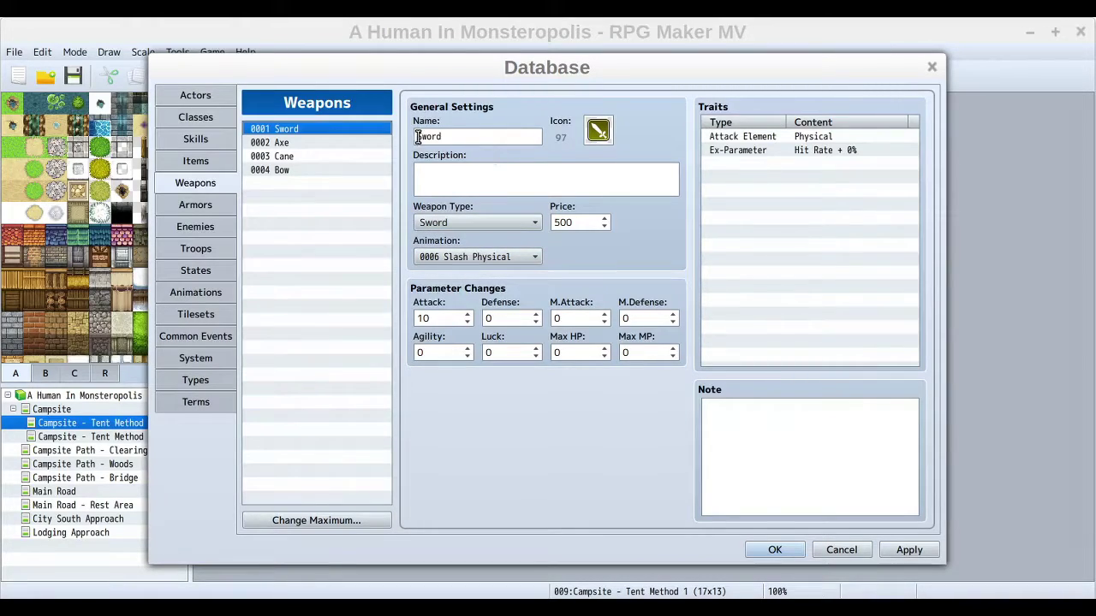
- Compare the weapon type, icon and attack animation of the Sword, Axe, Cane and Bow entries
{"action": "key", "text": "Down"}
{"action": "key", "text": "Down"}
{"action": "key", "text": "Down"}
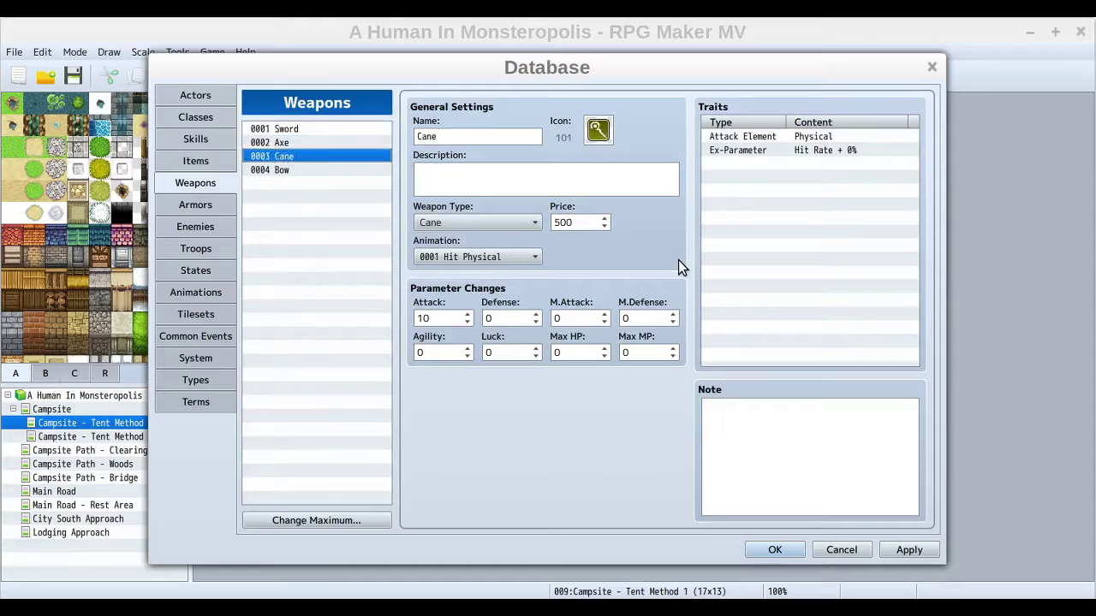
{"action": "key", "text": "Up"}
{"action": "key", "text": "Down"}
{"action": "key", "text": "Up"}
{"action": "key", "text": "Down"}
{"action": "key", "text": "Up"}
{"action": "key", "text": "Up"}
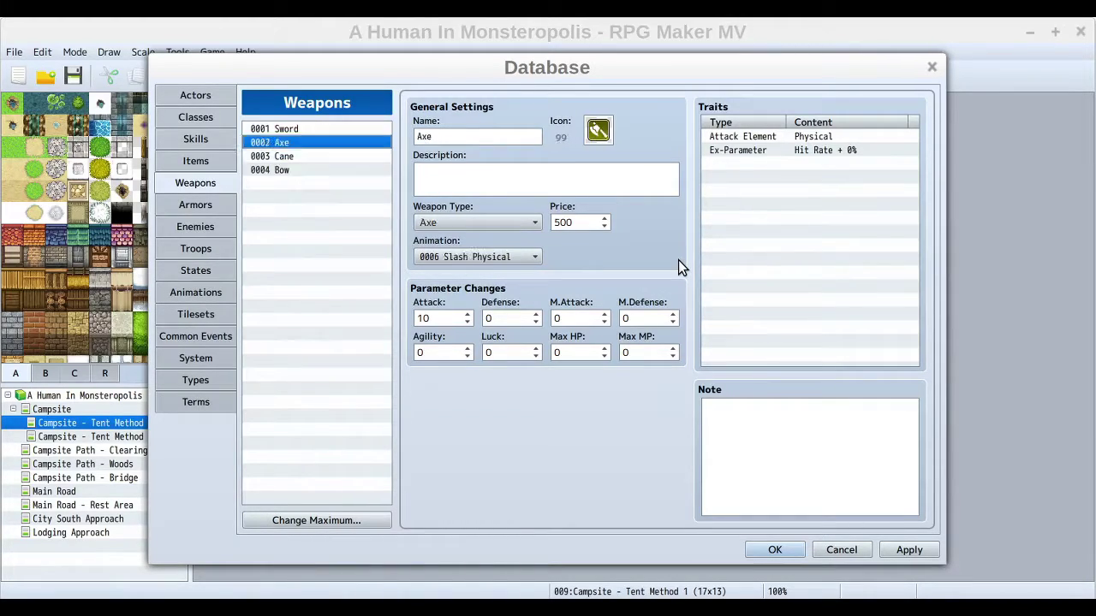
{"action": "key", "text": "Down"}
{"action": "key", "text": "Down"}
{"action": "key", "text": "Up"}
{"action": "key", "text": "Down"}
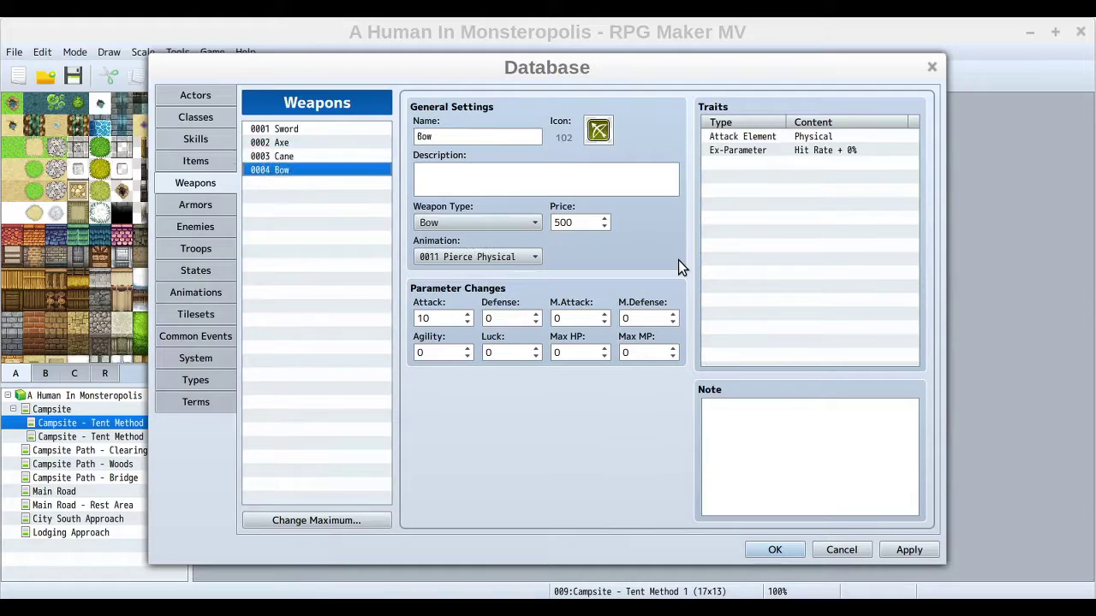
{"action": "key", "text": "Up"}
{"action": "key", "text": "Down"}
{"action": "key", "text": "Up"}
{"action": "key", "text": "Down"}
{"action": "key", "text": "Up"}
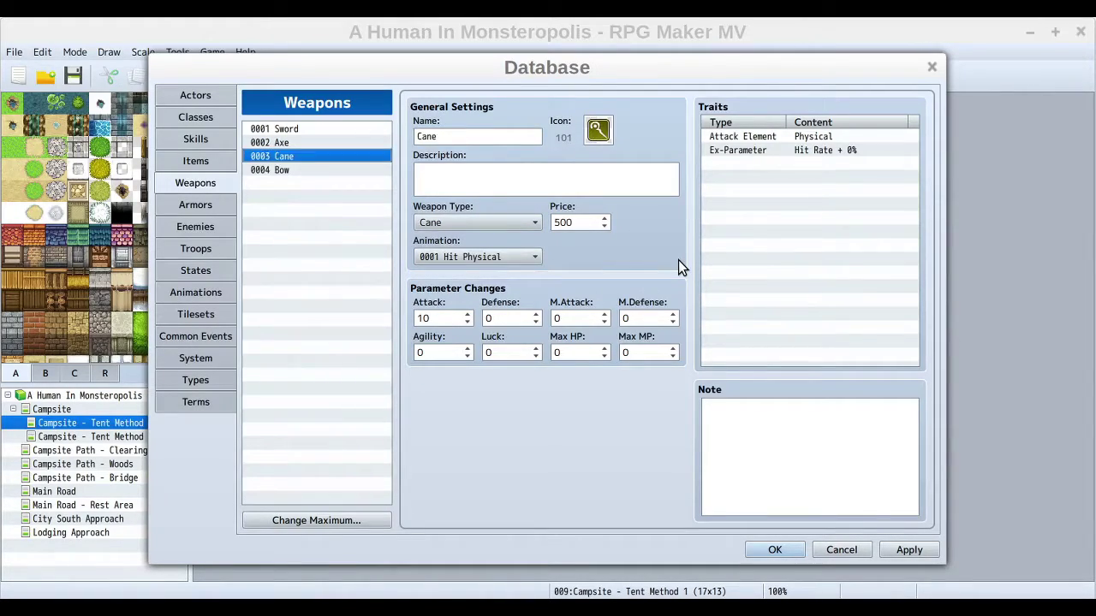
{"action": "key", "text": "Down"}
{"action": "key", "text": "Up"}
{"action": "key", "text": "Down"}
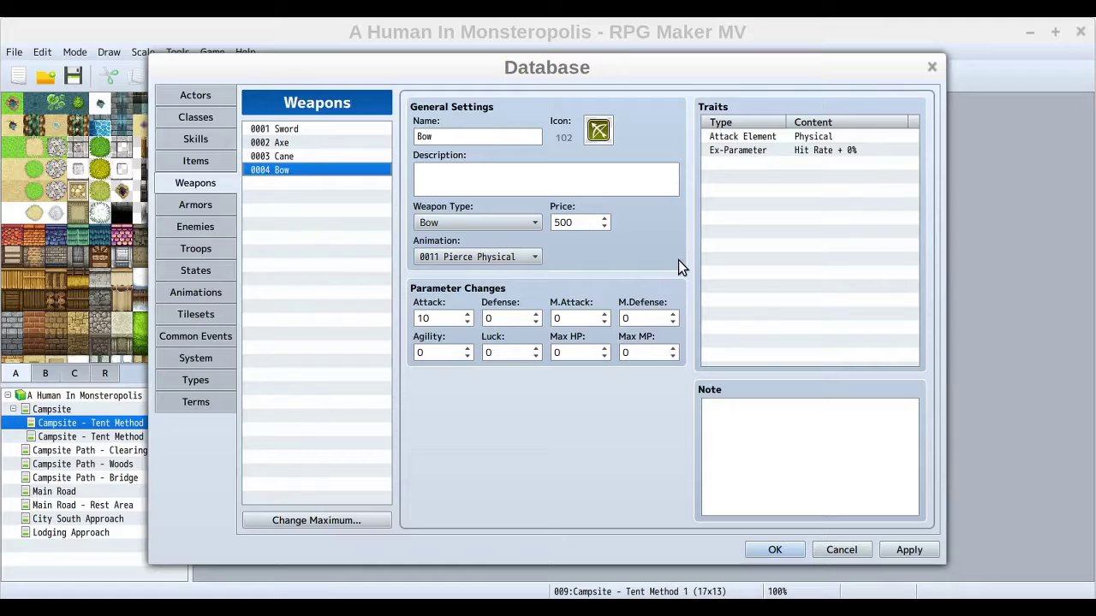
{"action": "key", "text": "Up"}
{"action": "key", "text": "Up"}
{"action": "key", "text": "Up"}
{"action": "key", "text": "Down"}
{"action": "key", "text": "Down"}
{"action": "key", "text": "Down"}
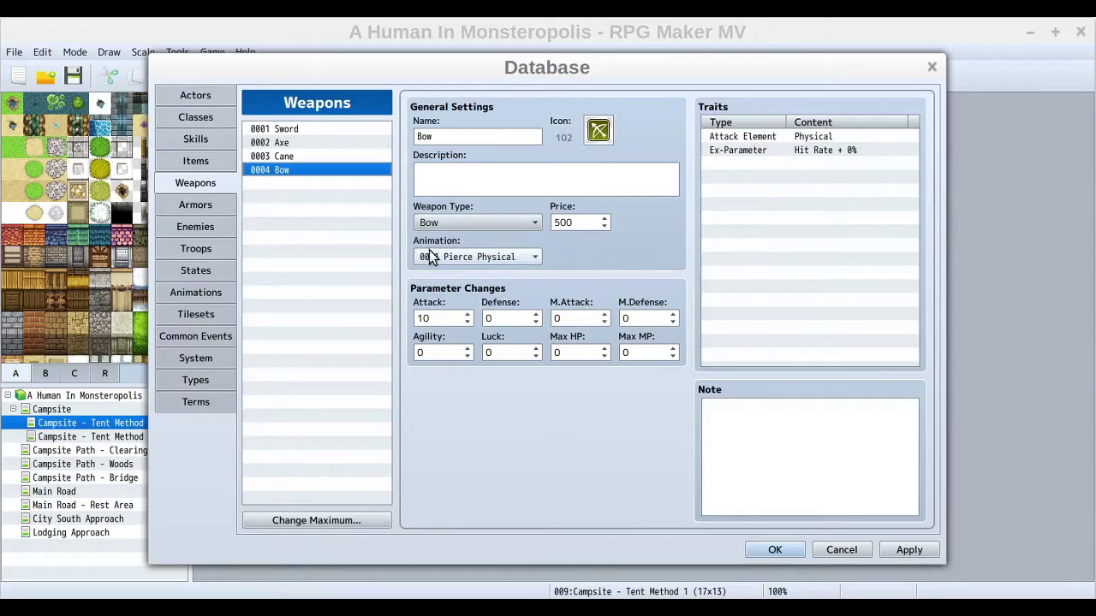
- Go through the weapon entries from the Sword to the Bow, checking their attack elements and weapon types
{"action": "left_click", "coordinate": [298, 129]}
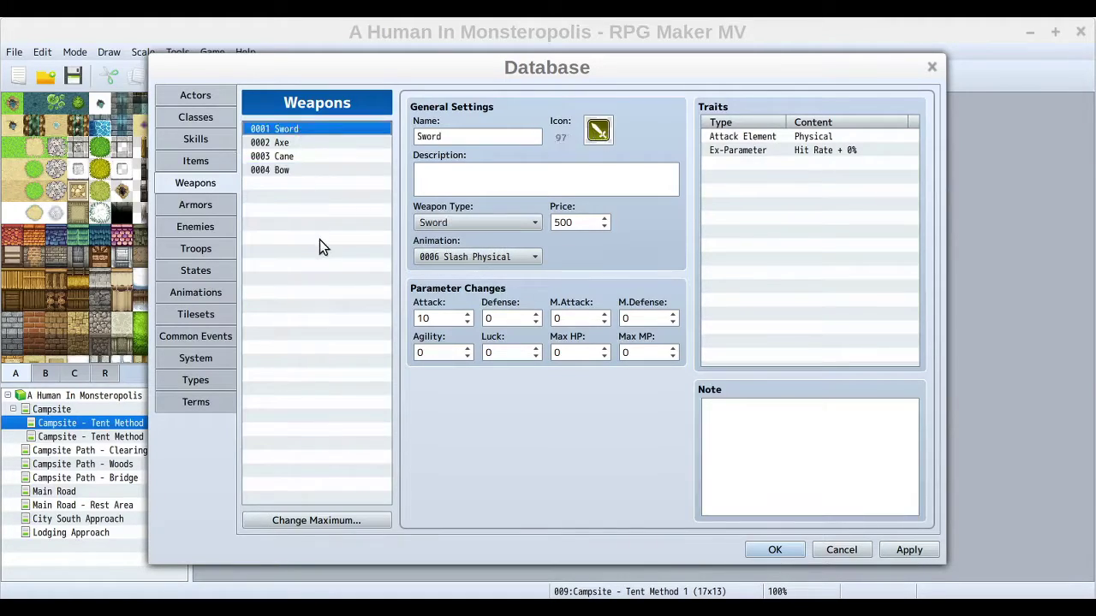
{"action": "key", "text": "Down"}
{"action": "key", "text": "Down"}
{"action": "key", "text": "Up"}
{"action": "key", "text": "Up"}
{"action": "key", "text": "Down"}
{"action": "key", "text": "Up"}
{"action": "key", "text": "Down"}
{"action": "key", "text": "Down"}
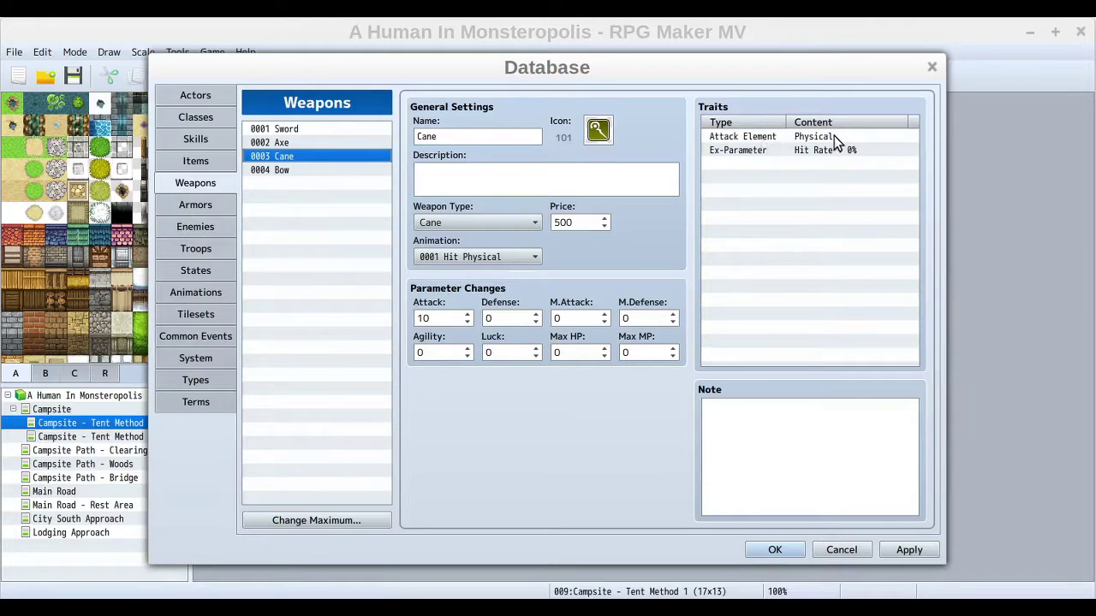
{"action": "left_click", "coordinate": [292, 170]}
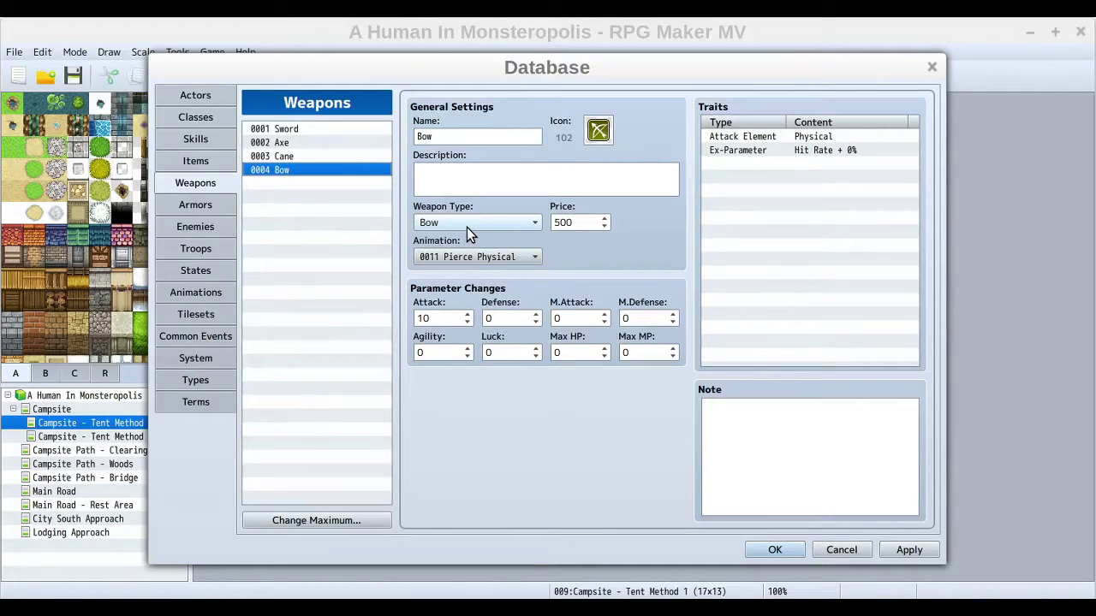
- Open the Armors category of the database
{"action": "left_click", "coordinate": [188, 208]}
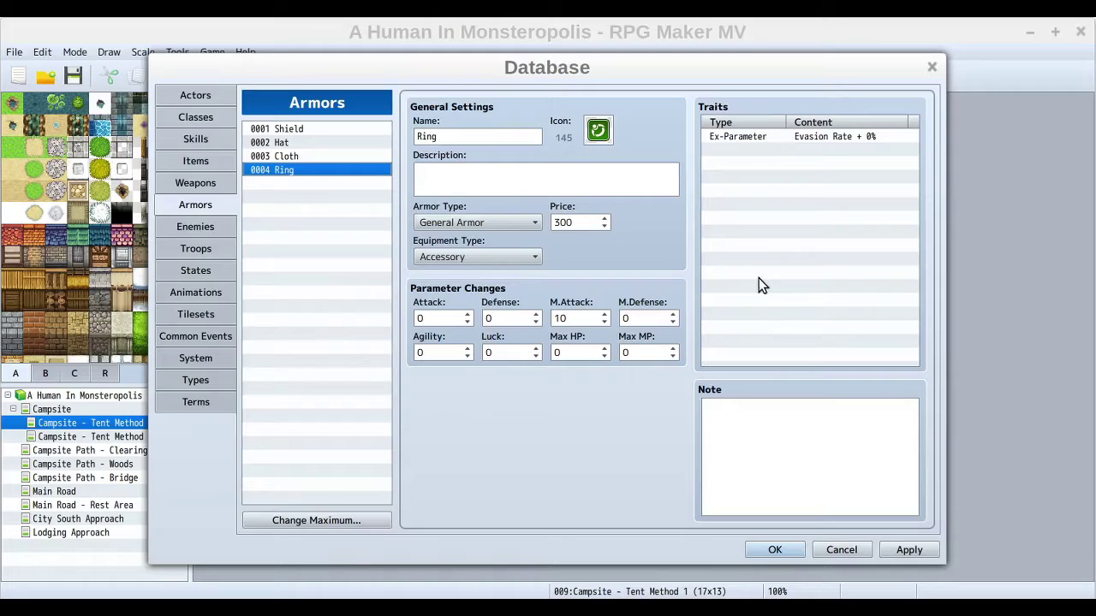
- Go through the armor entries from the Shield to the Ring, comparing their armor types, equipment types and icons
{"action": "key", "text": "Up"}
{"action": "key", "text": "Up"}
{"action": "key", "text": "Up"}
{"action": "key", "text": "Down"}
{"action": "key", "text": "Down"}
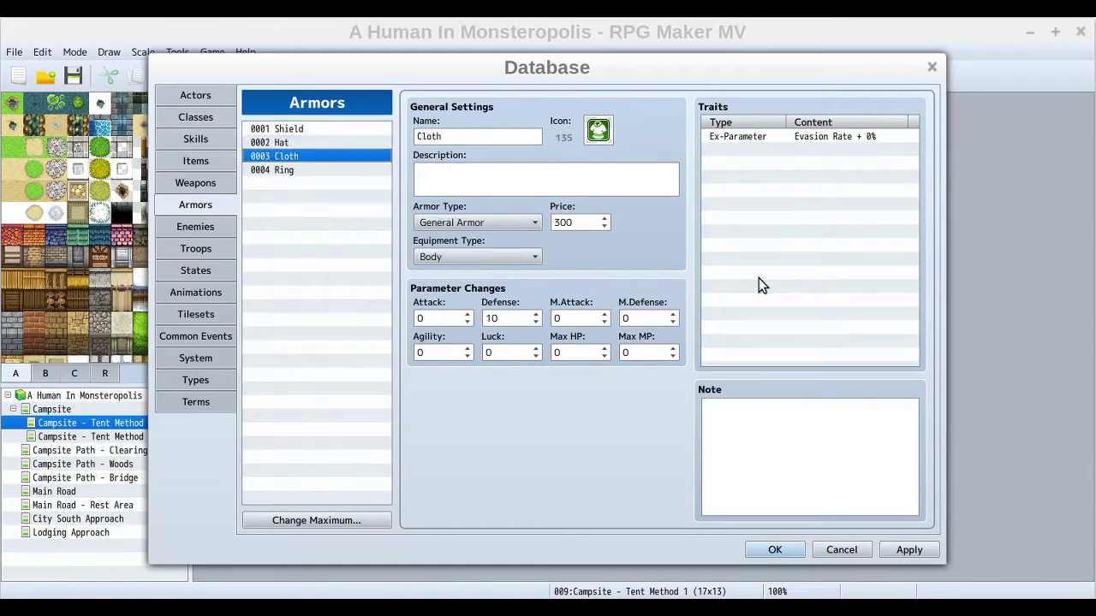
{"action": "key", "text": "Up"}
{"action": "key", "text": "Up"}
{"action": "key", "text": "Down"}
{"action": "key", "text": "Down"}
{"action": "key", "text": "Up"}
{"action": "key", "text": "Up"}
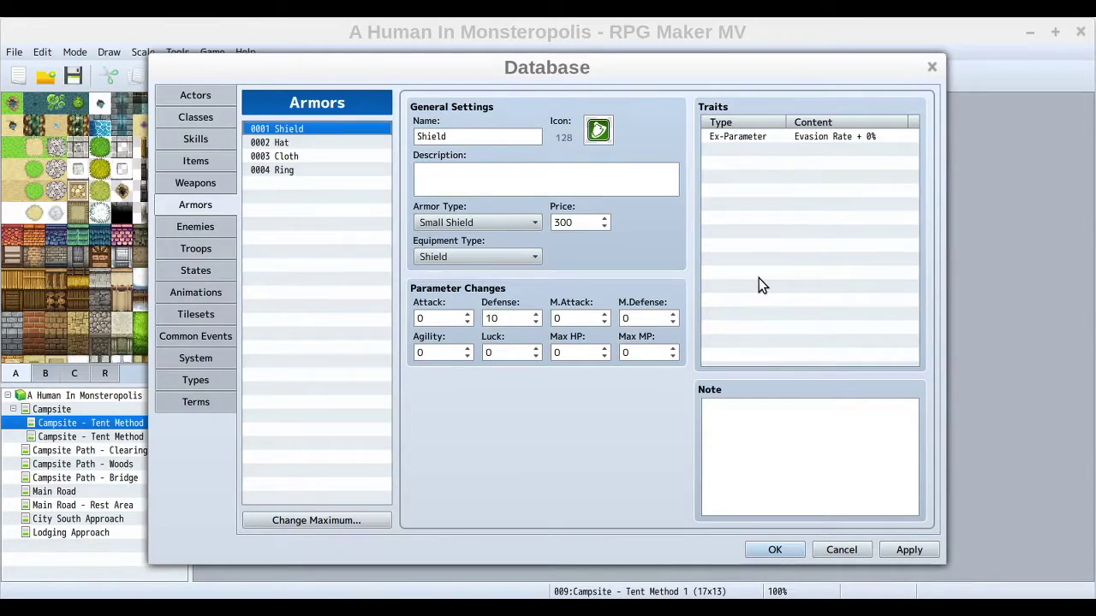
{"action": "key", "text": "Down"}
{"action": "key", "text": "Down"}
{"action": "key", "text": "Up"}
{"action": "key", "text": "Up"}
{"action": "key", "text": "Down"}
{"action": "key", "text": "Down"}
{"action": "key", "text": "Down"}
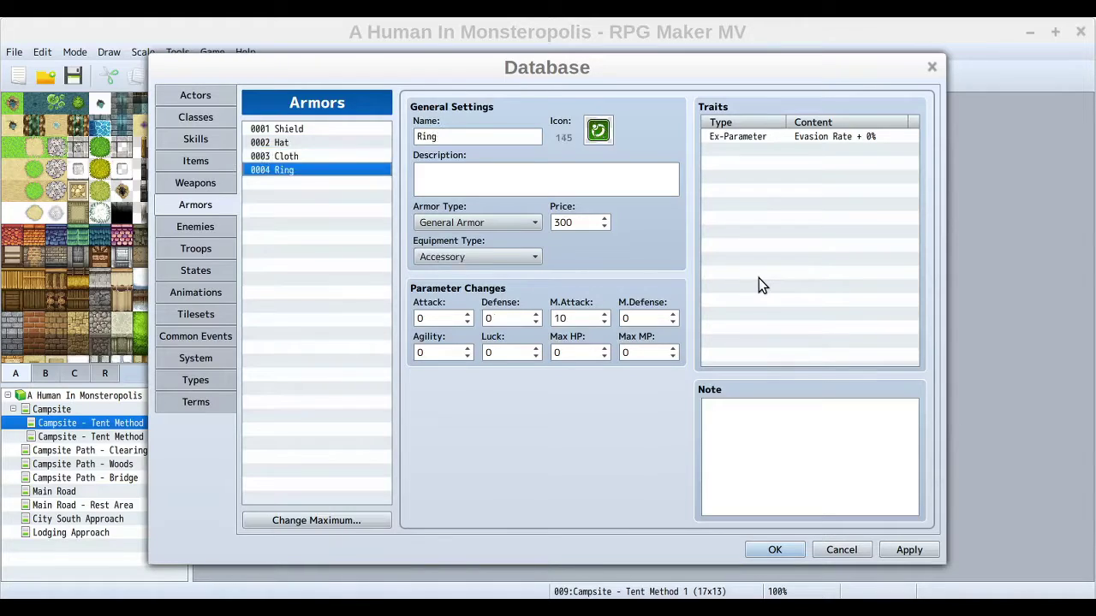
- Compare the parameter changes of the Ring with those of the Cloth, and return to the Shield entry
{"action": "key", "text": "Up"}
{"action": "key", "text": "Down"}
{"action": "key", "text": "Up"}
{"action": "key", "text": "Down"}
{"action": "key", "text": "Up"}
{"action": "key", "text": "Down"}
{"action": "key", "text": "Up"}
{"action": "key", "text": "Up"}
{"action": "key", "text": "Up"}
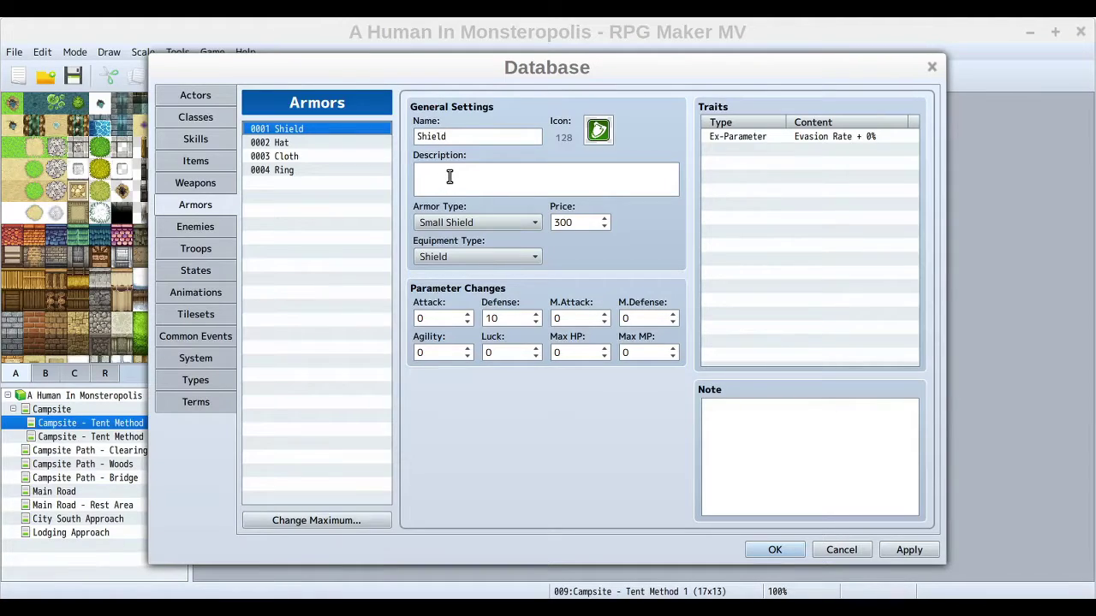
{"action": "left_click", "coordinate": [598, 133]}
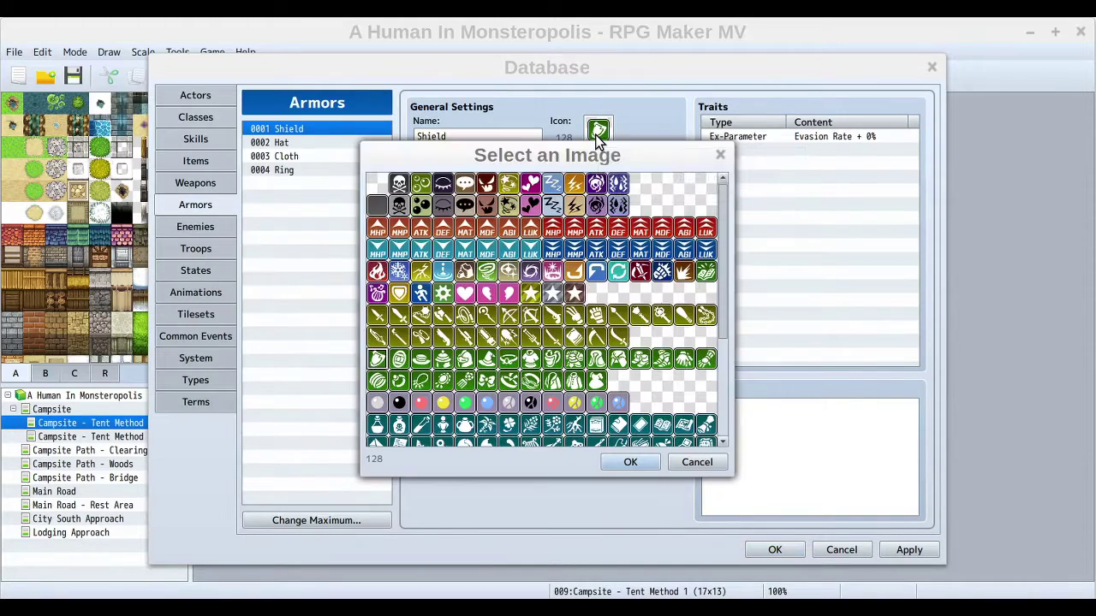
{"action": "left_click", "coordinate": [376, 183]}
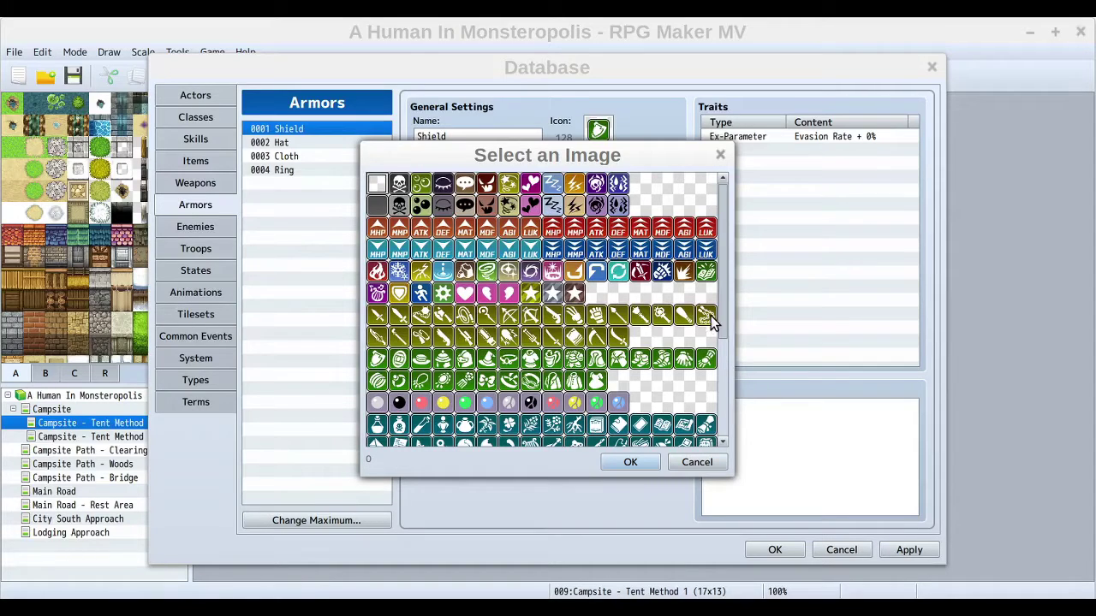
{"action": "left_click", "coordinate": [697, 462]}
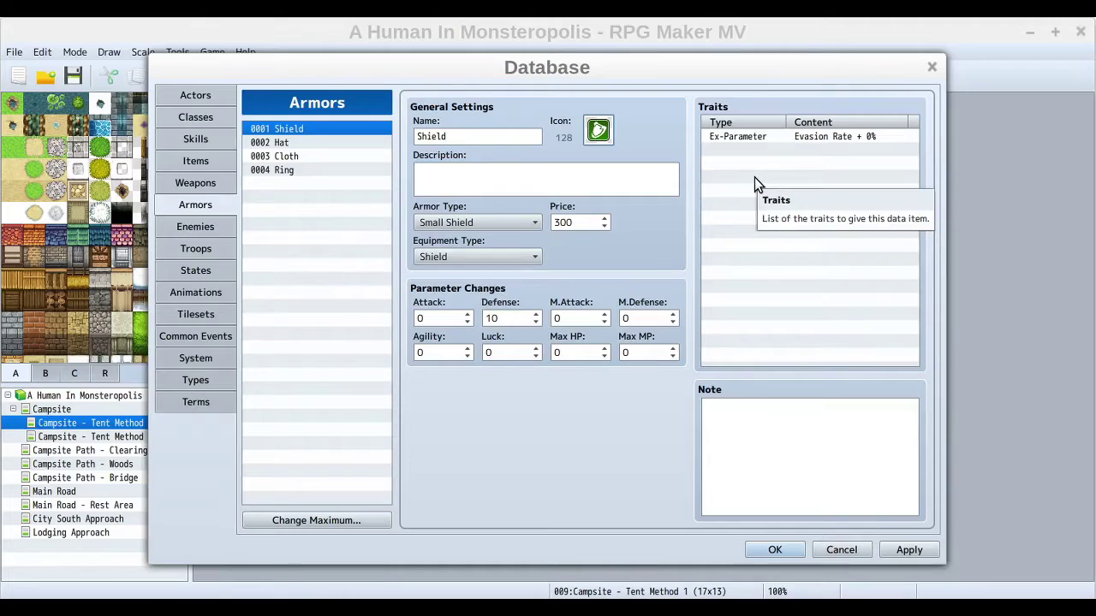
- Look through the full icon set available for the Shield, from the status icons to the item icons, without choosing another icon
{"action": "left_click", "coordinate": [599, 130]}
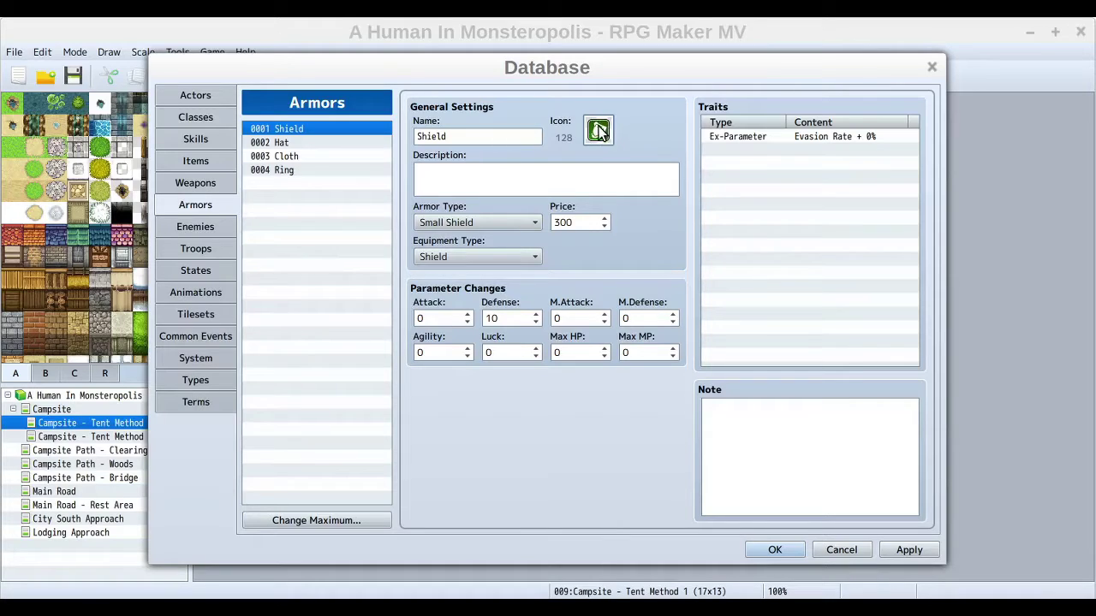
{"action": "scroll", "coordinate": [639, 337], "scroll_direction": "down", "scroll_amount": 1}
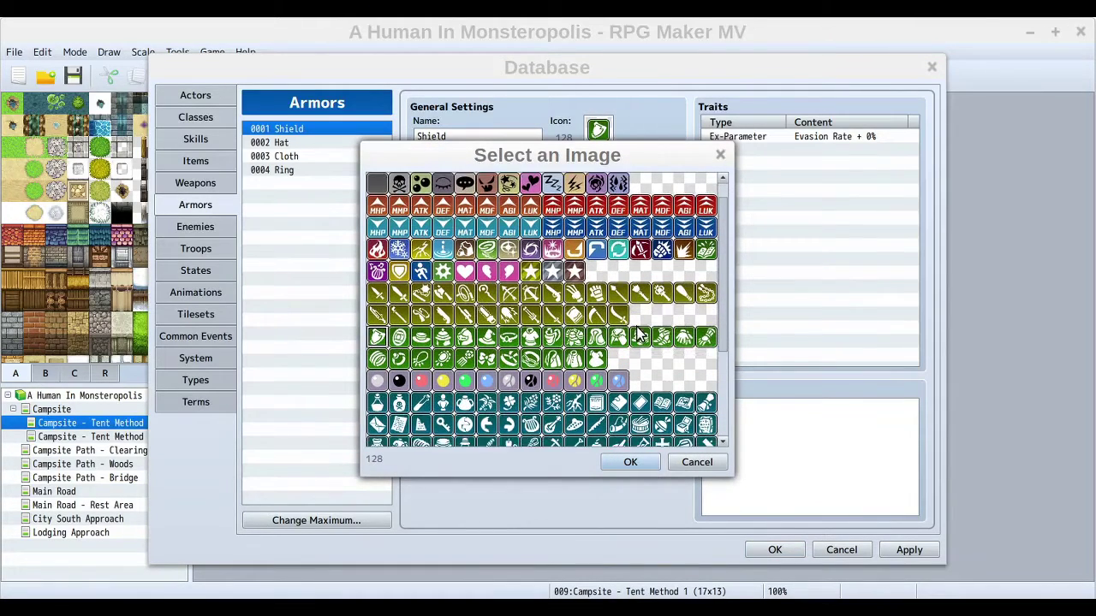
{"action": "scroll", "coordinate": [642, 334], "scroll_direction": "down", "scroll_amount": 2}
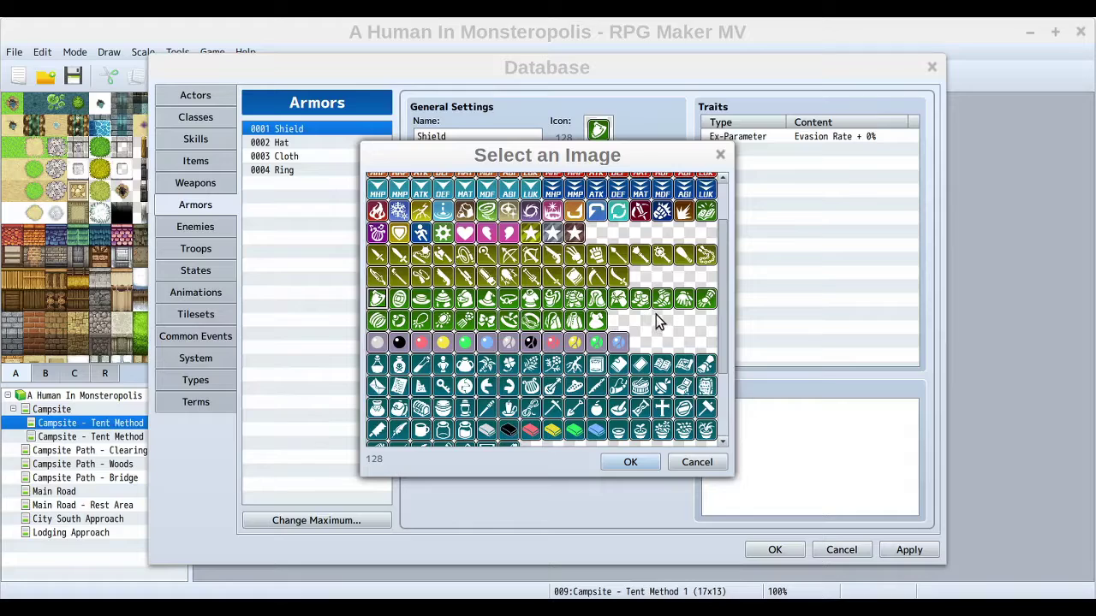
{"action": "scroll", "coordinate": [656, 314], "scroll_direction": "down", "scroll_amount": 4}
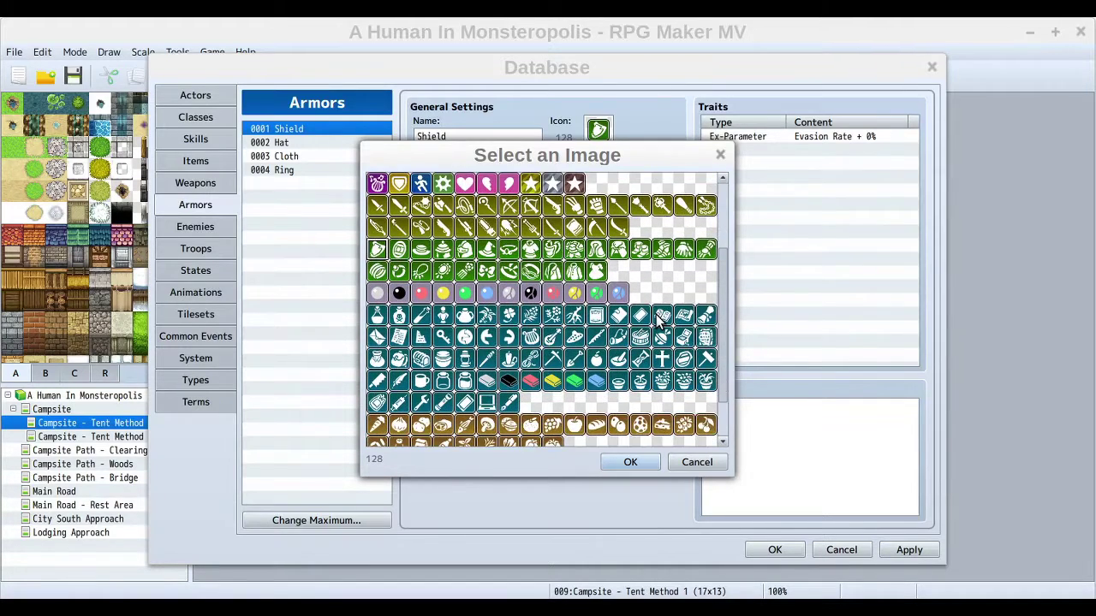
{"action": "scroll", "coordinate": [656, 315], "scroll_direction": "down", "scroll_amount": 1}
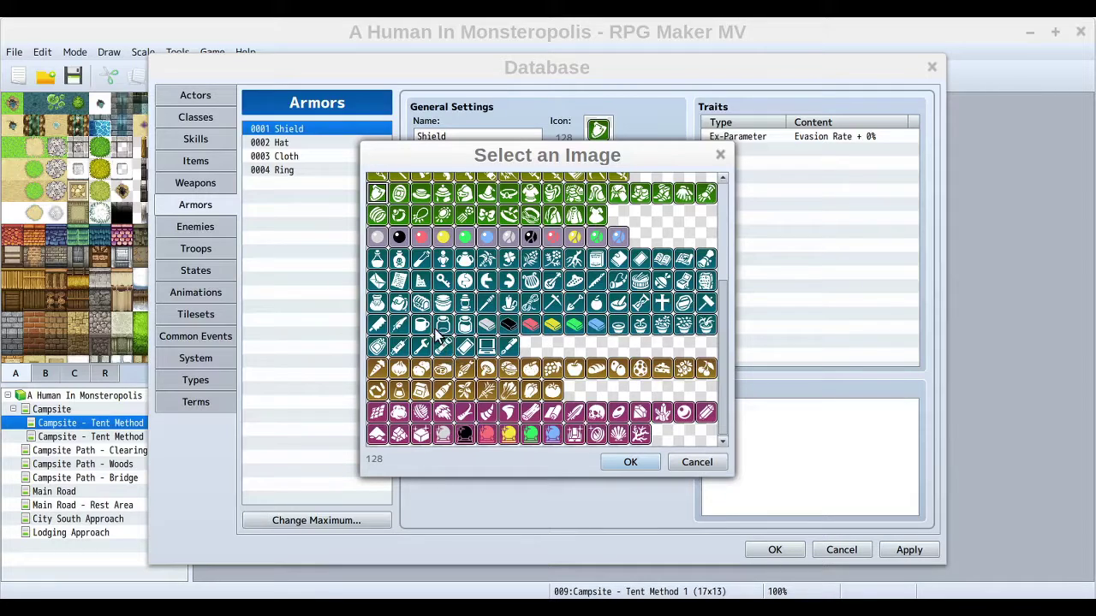
{"action": "scroll", "coordinate": [463, 305], "scroll_direction": "up", "scroll_amount": 4}
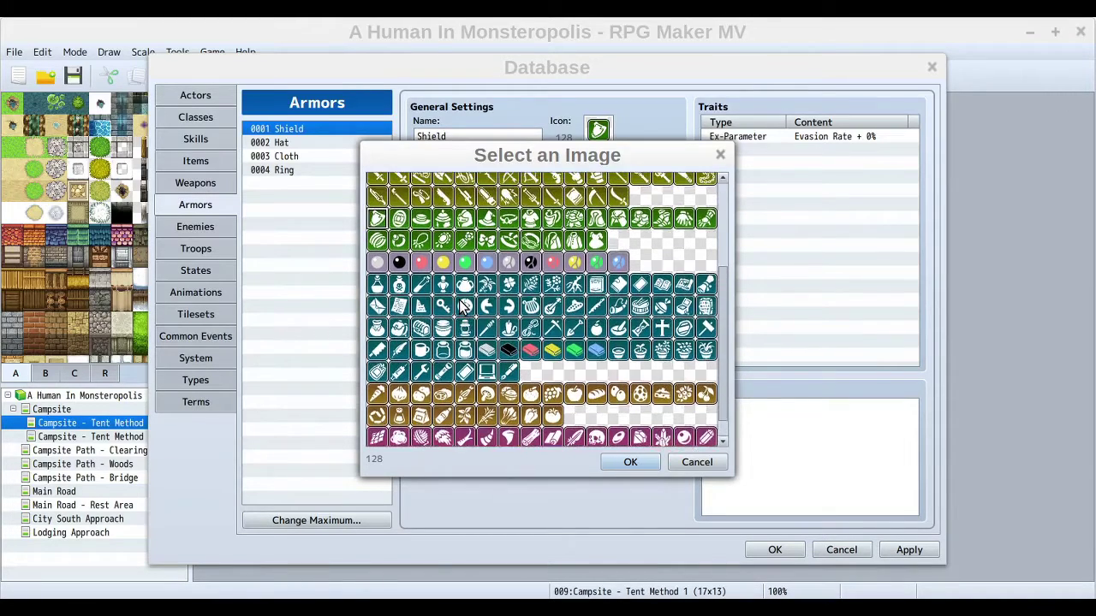
{"action": "scroll", "coordinate": [463, 305], "scroll_direction": "up", "scroll_amount": 3}
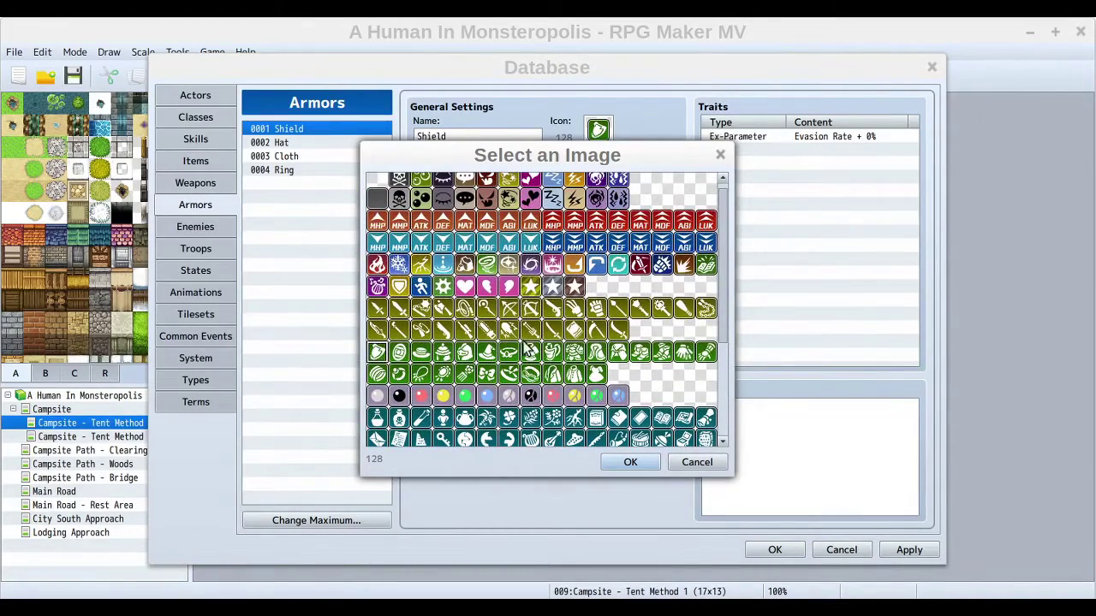
{"action": "scroll", "coordinate": [527, 317], "scroll_direction": "up", "scroll_amount": 1}
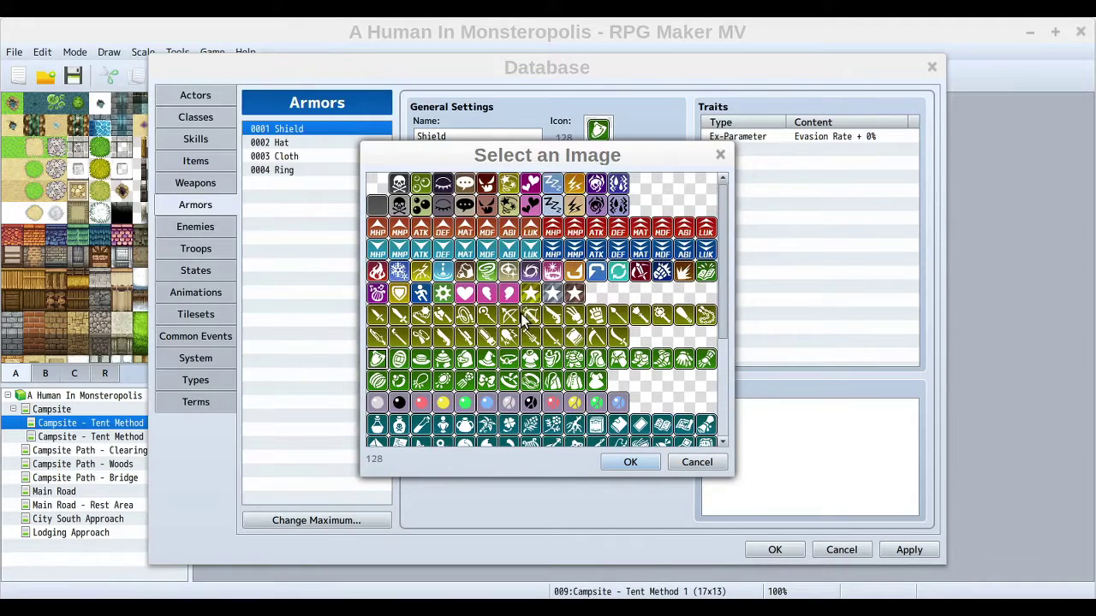
{"action": "left_click", "coordinate": [718, 155]}
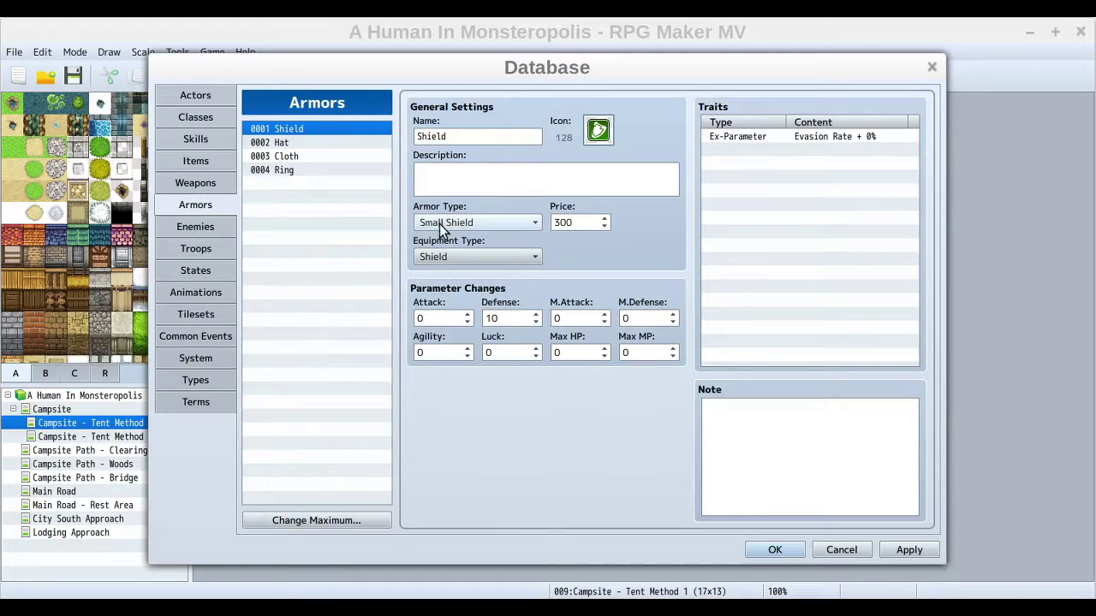
- Review the armor type and equipment type options available for the Shield, keeping Small Shield and Shield
{"action": "left_click", "coordinate": [489, 220]}
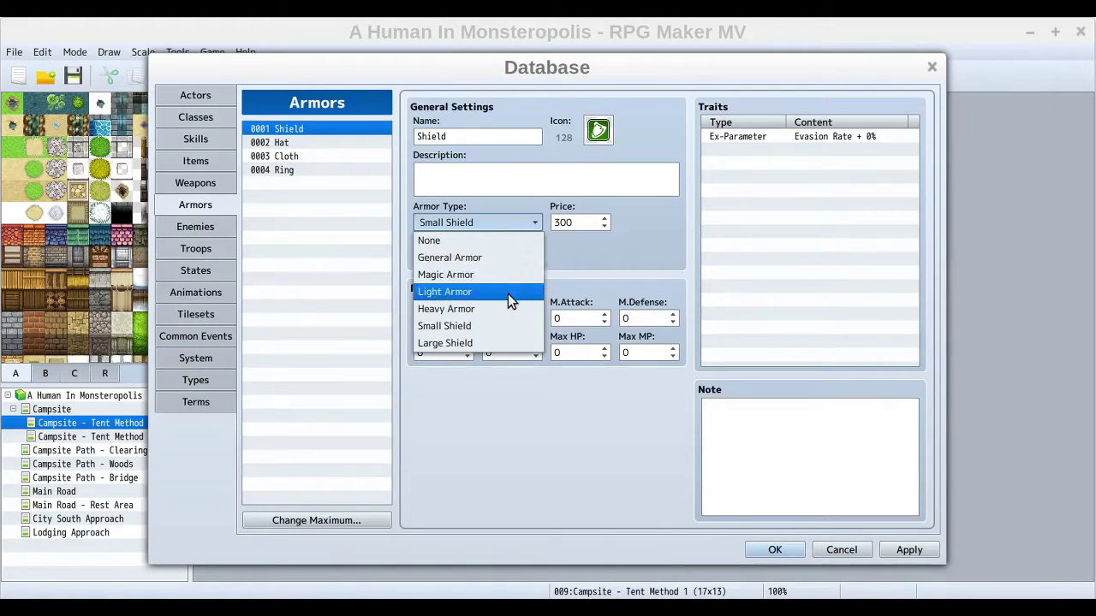
{"action": "left_click", "coordinate": [650, 279]}
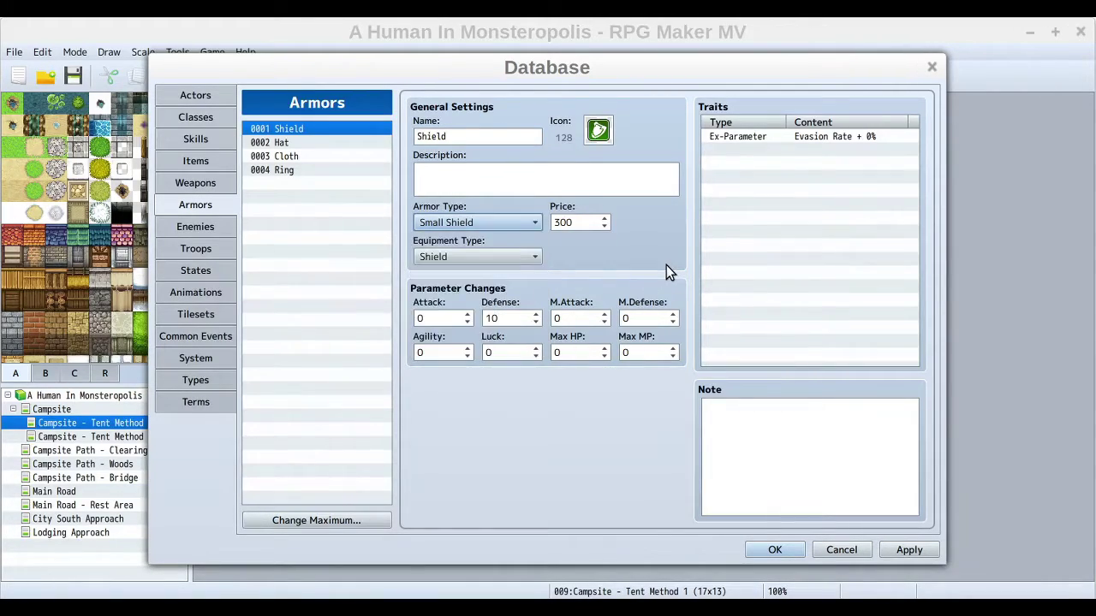
{"action": "left_click", "coordinate": [492, 257]}
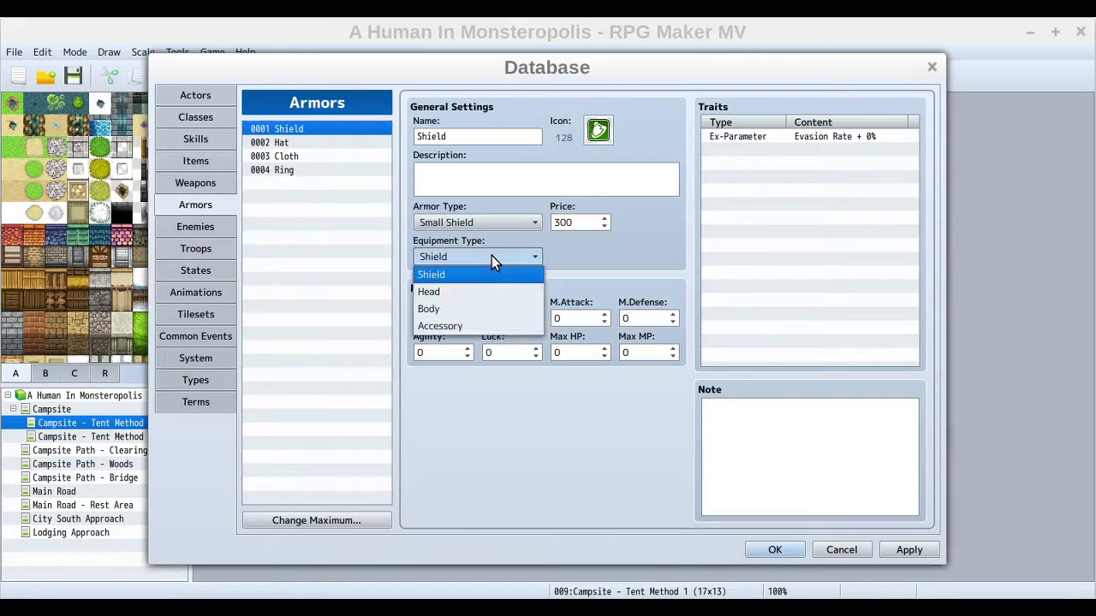
{"action": "left_click", "coordinate": [483, 274]}
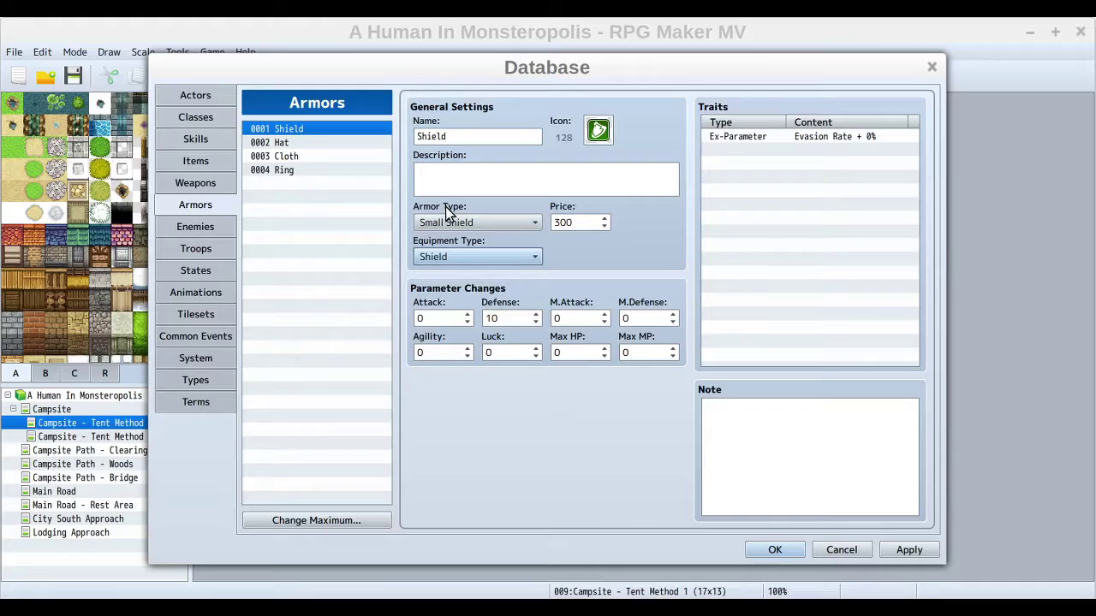
{"action": "mouse_move", "coordinate": [445, 208]}
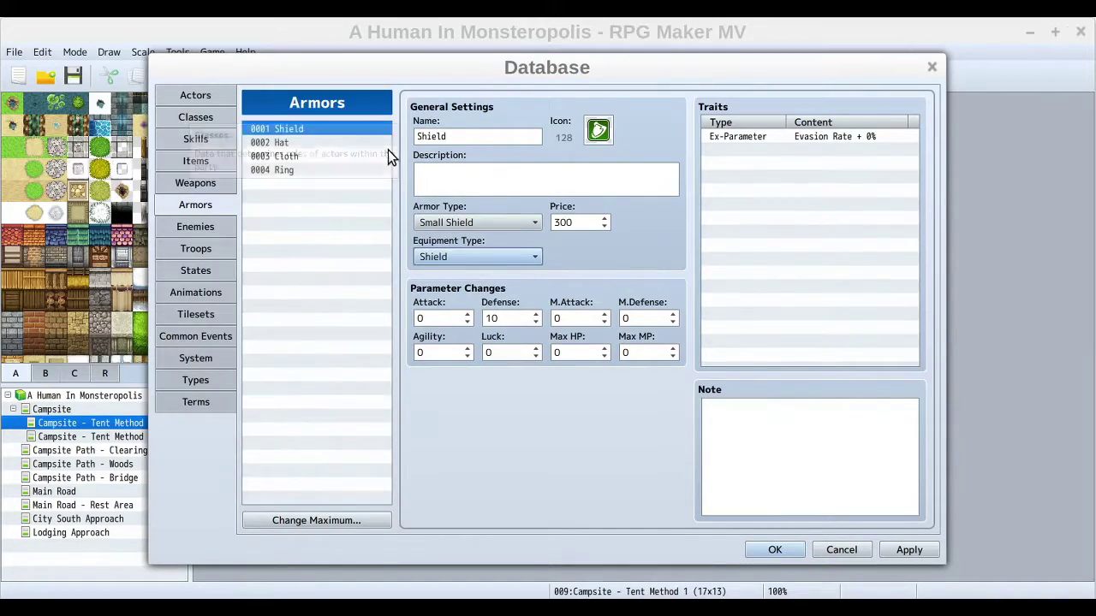
{"action": "left_click", "coordinate": [479, 220]}
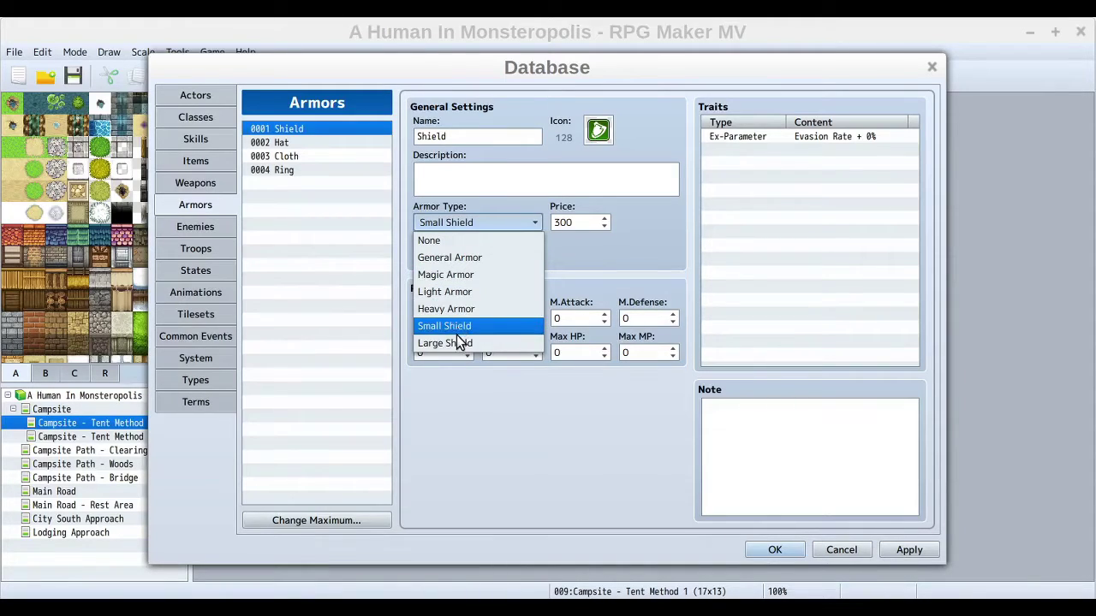
{"action": "left_click", "coordinate": [671, 239]}
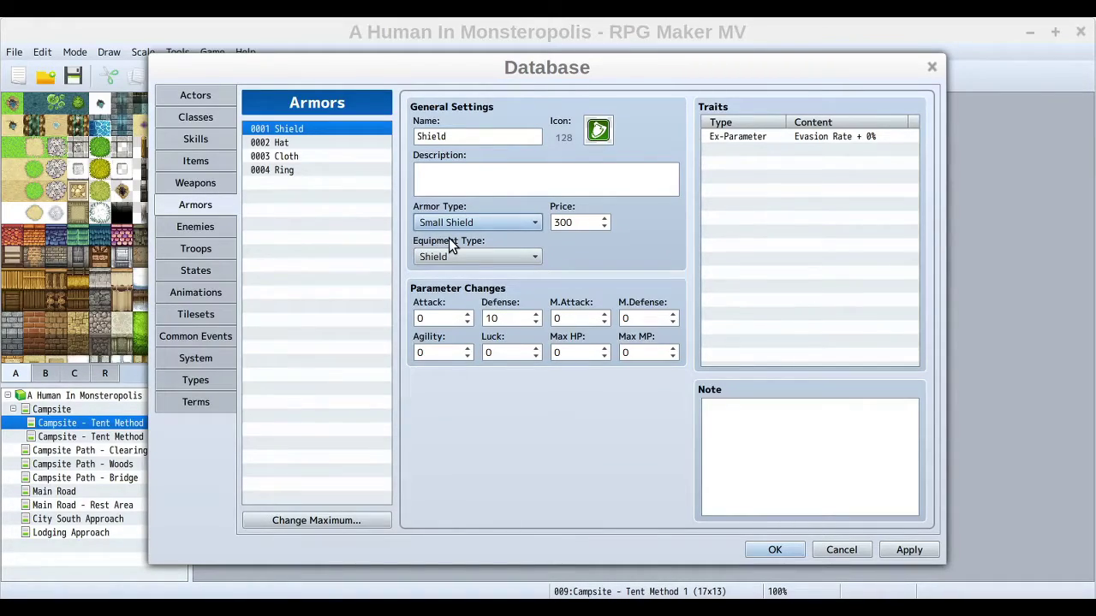
- Read the description of the Shield's equipment type and compare its equipment slots with the armor type options
{"action": "mouse_move", "coordinate": [449, 238]}
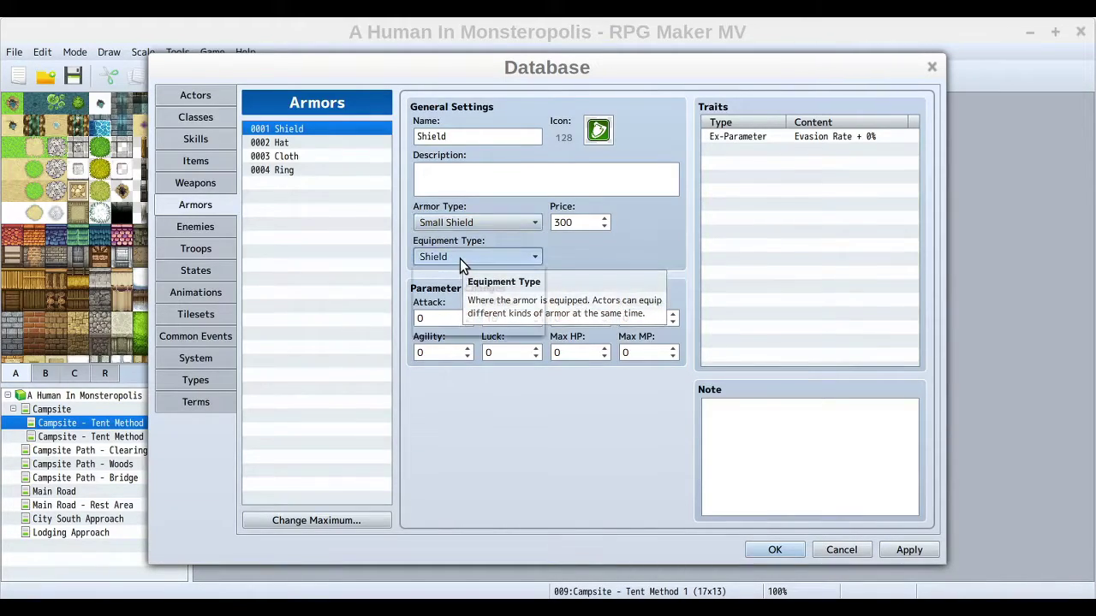
{"action": "left_click", "coordinate": [459, 259]}
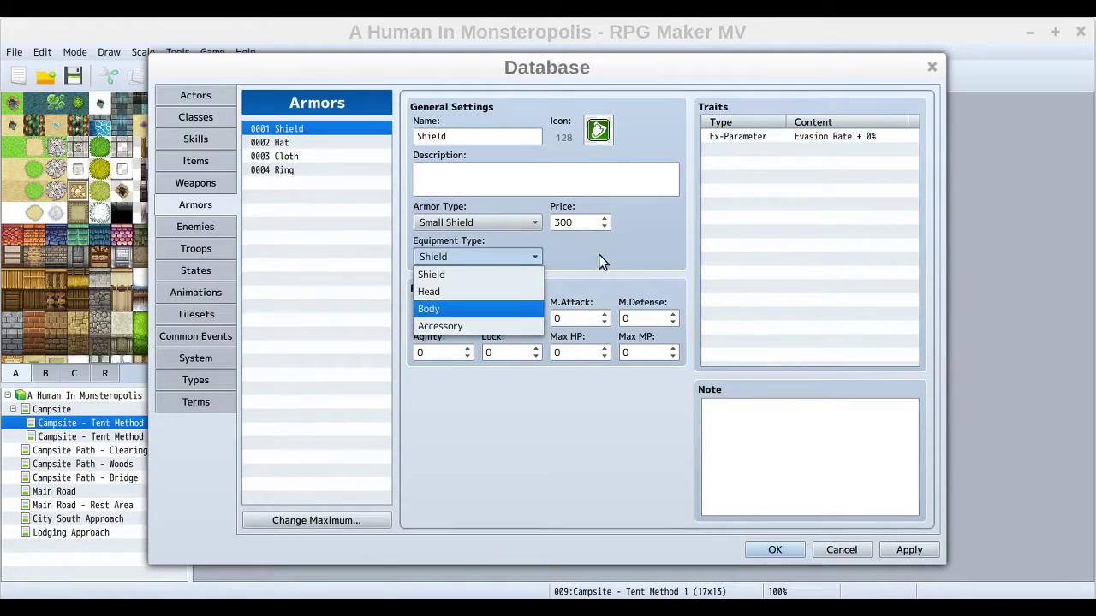
{"action": "left_click", "coordinate": [505, 222]}
{"action": "left_click", "coordinate": [504, 223]}
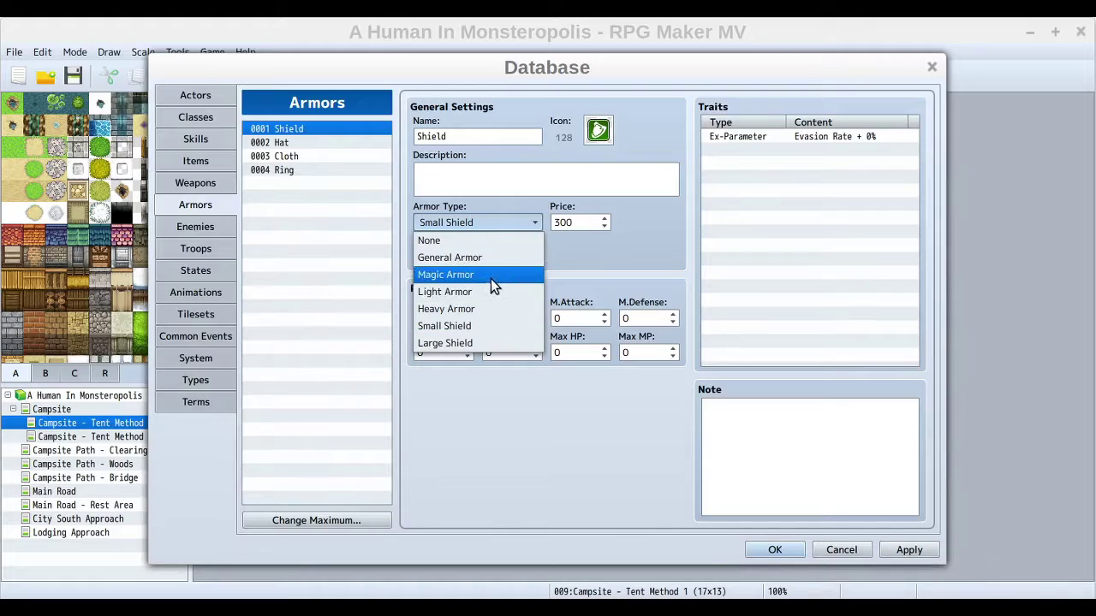
{"action": "left_click", "coordinate": [597, 261]}
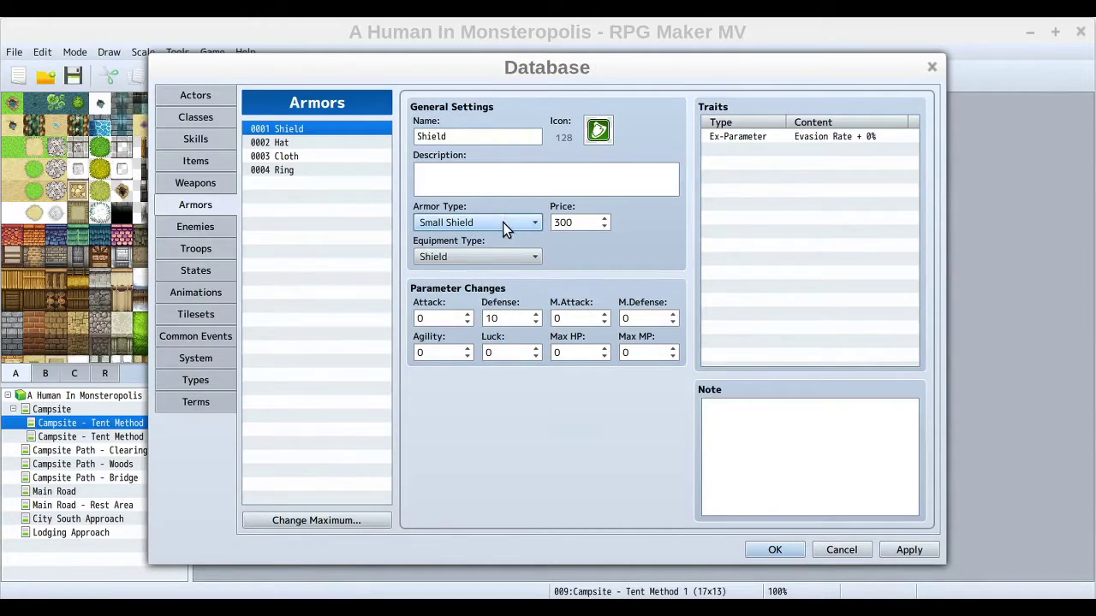
{"action": "left_click", "coordinate": [502, 222]}
{"action": "left_click", "coordinate": [599, 255]}
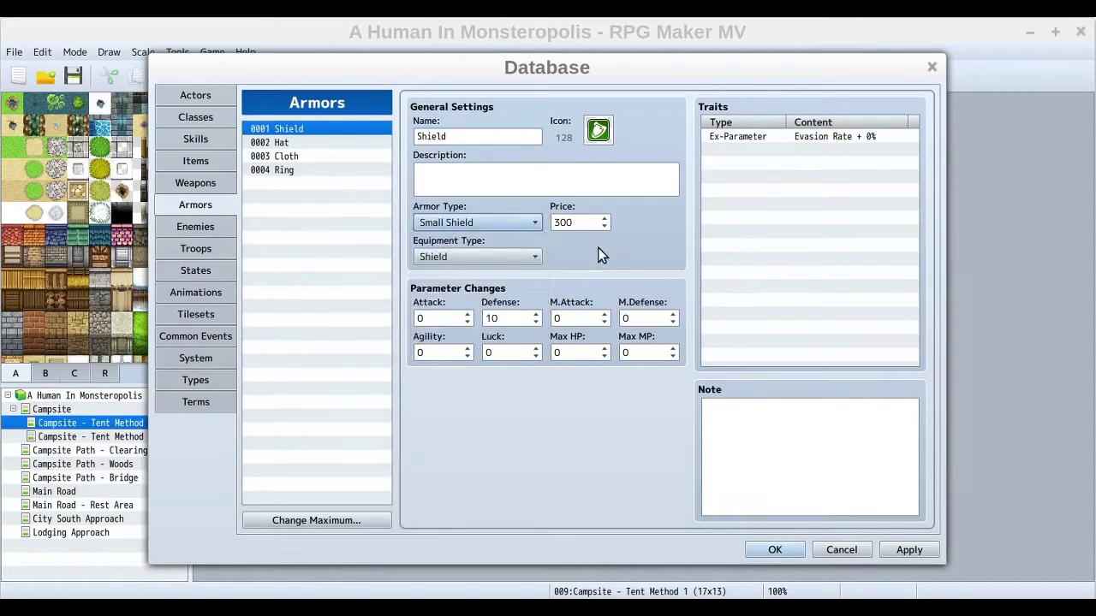
{"action": "left_click", "coordinate": [492, 260]}
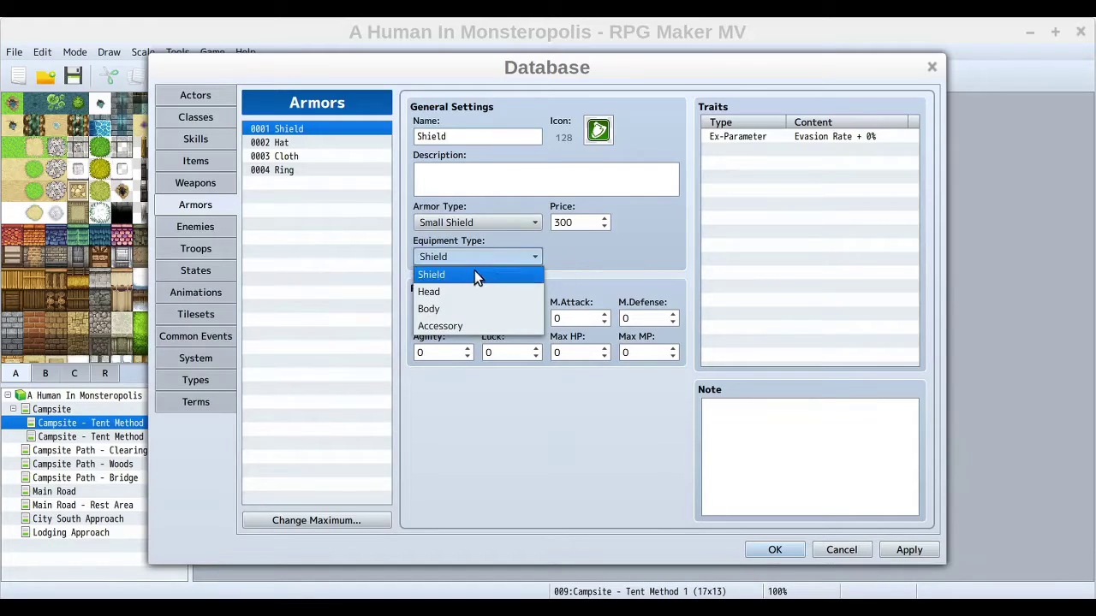
{"action": "left_click", "coordinate": [613, 250]}
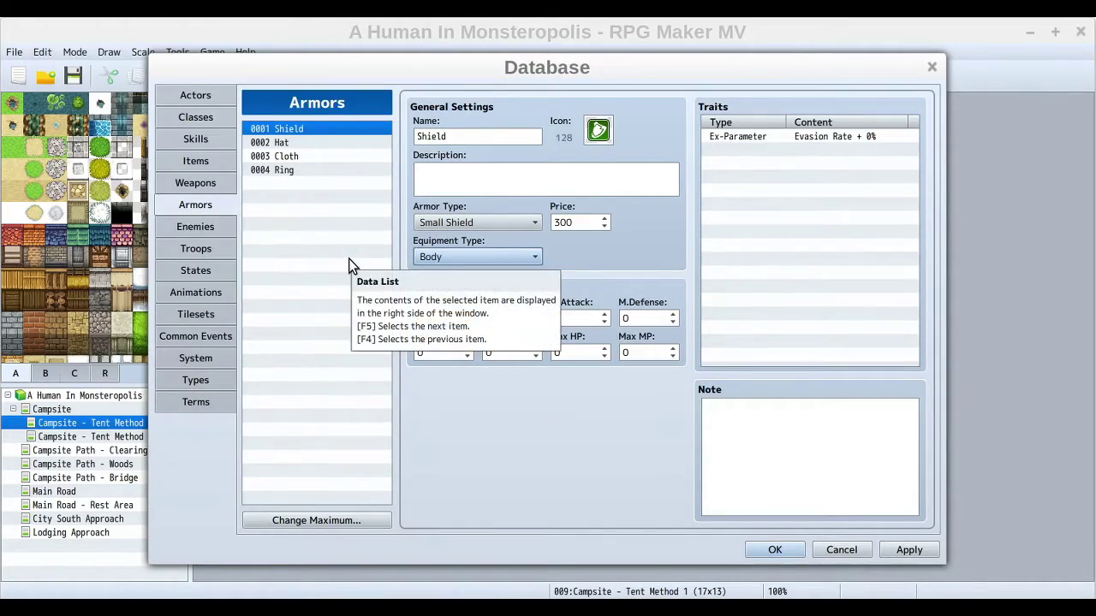
- Compare the armor types and equipment types of the Shield, Hat and Cloth entries
{"action": "left_click", "coordinate": [317, 142]}
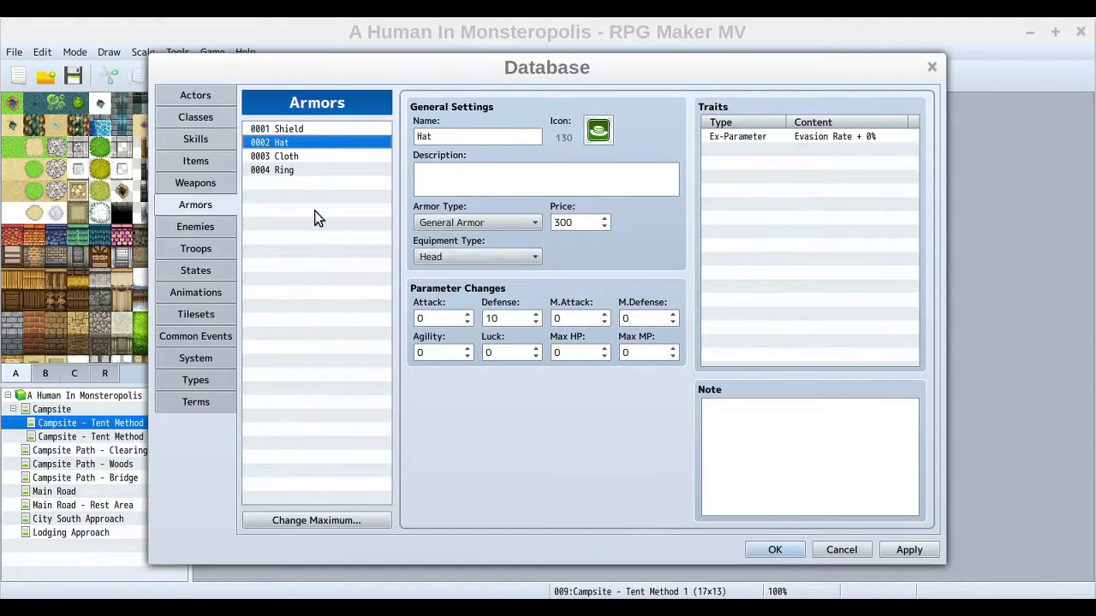
{"action": "key", "text": "Up"}
{"action": "key", "text": "Down"}
{"action": "key", "text": "Down"}
{"action": "key", "text": "Up"}
{"action": "key", "text": "Up"}
{"action": "key", "text": "Down"}
{"action": "key", "text": "Down"}
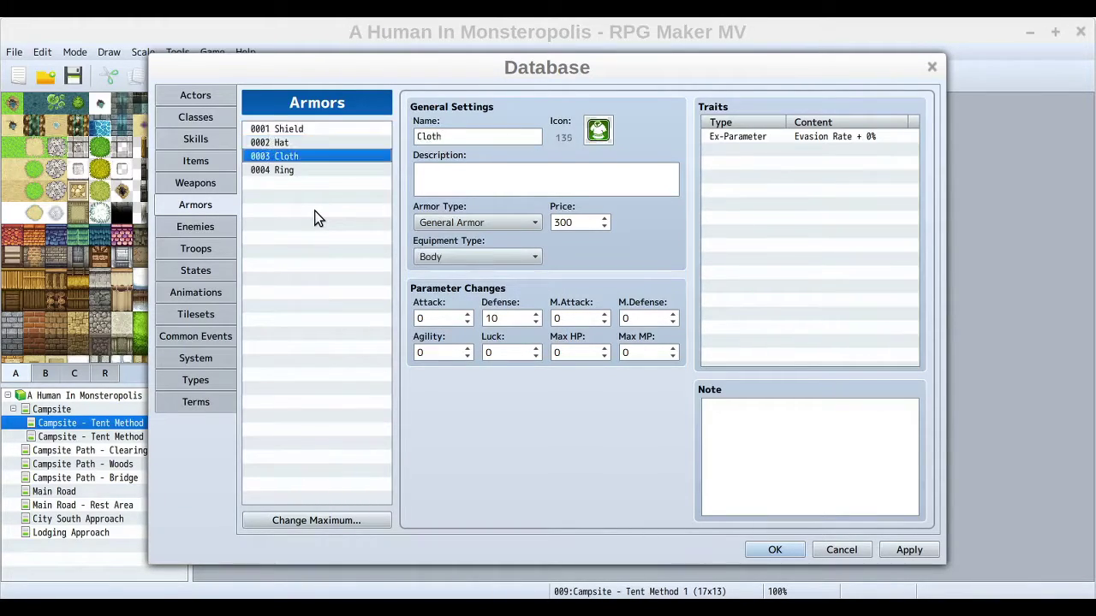
{"action": "key", "text": "Up"}
{"action": "key", "text": "Up"}
{"action": "key", "text": "Down"}
{"action": "key", "text": "Down"}
{"action": "key", "text": "Up"}
{"action": "key", "text": "Up"}
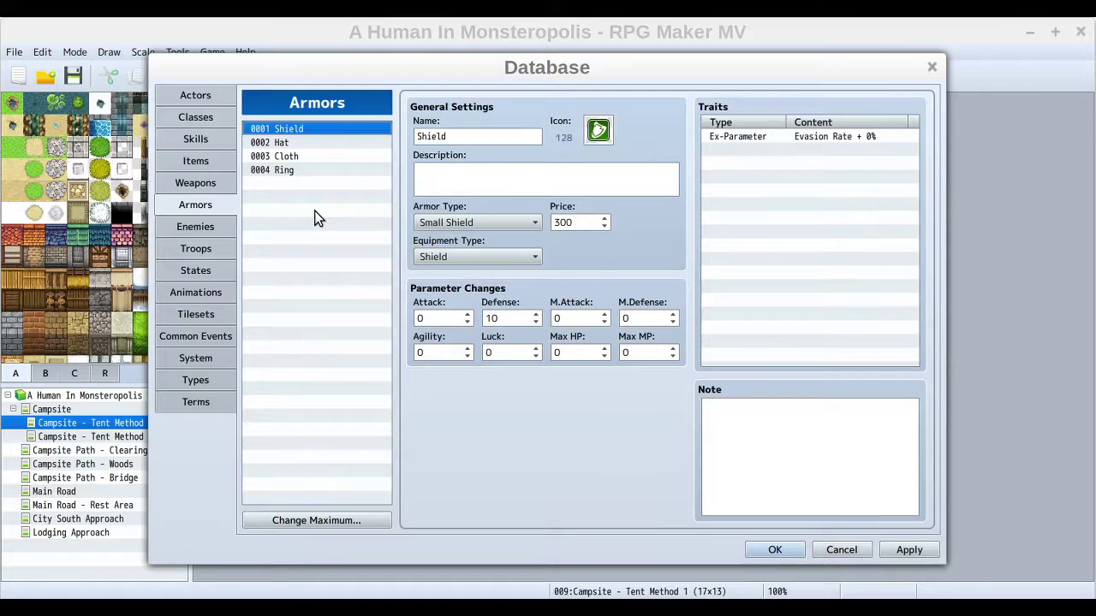
{"action": "key", "text": "Down"}
{"action": "key", "text": "Down"}
{"action": "key", "text": "Up"}
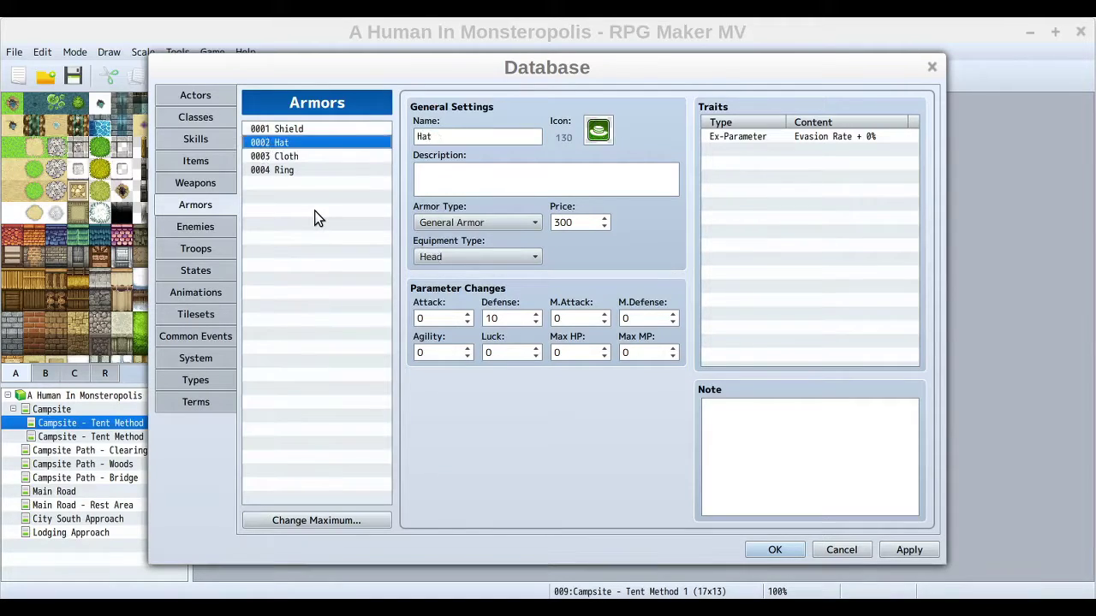
{"action": "key", "text": "Down"}
{"action": "key", "text": "Up"}
{"action": "key", "text": "Up"}
{"action": "key", "text": "Down"}
{"action": "key", "text": "Down"}
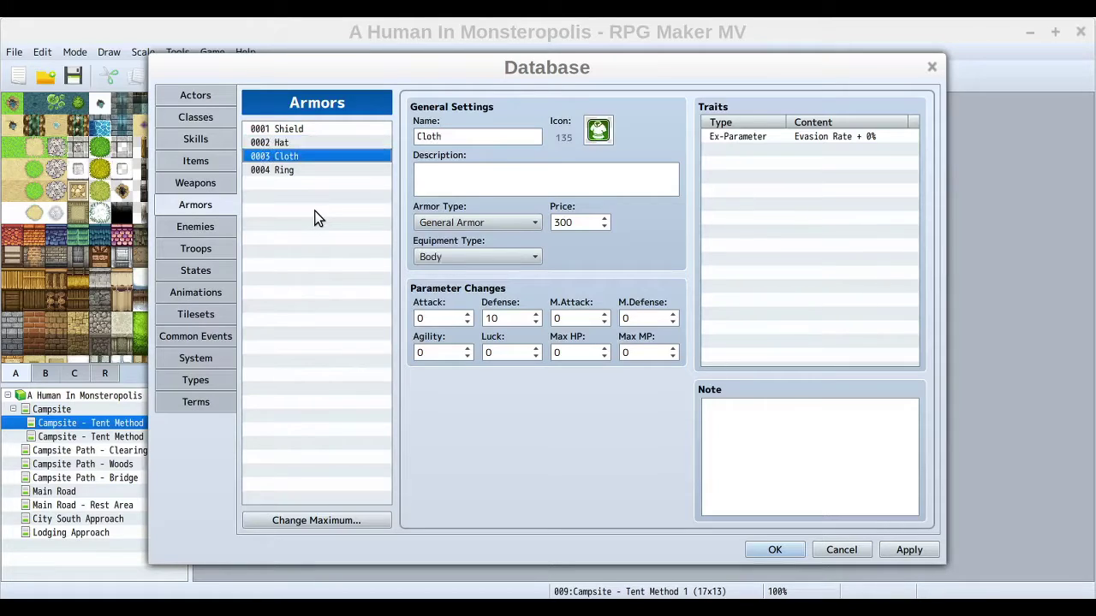
- Compare the general settings and parameter changes of the Cloth, Hat and Shield armors, ending on the Shield's evasion trait
{"action": "key", "text": "Up"}
{"action": "key", "text": "Up"}
{"action": "key", "text": "Down"}
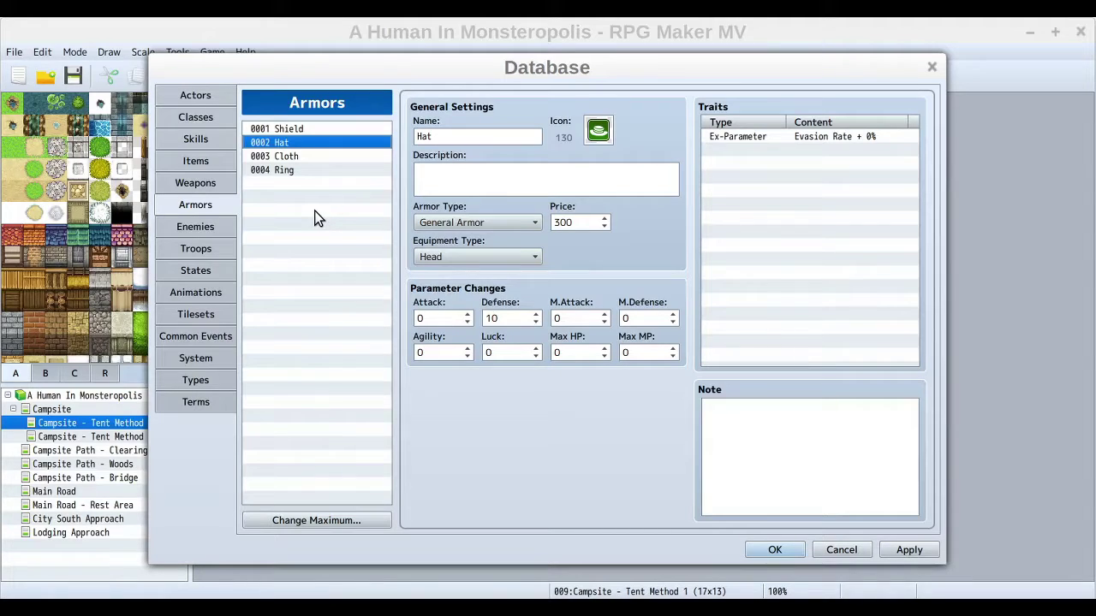
{"action": "key", "text": "Down"}
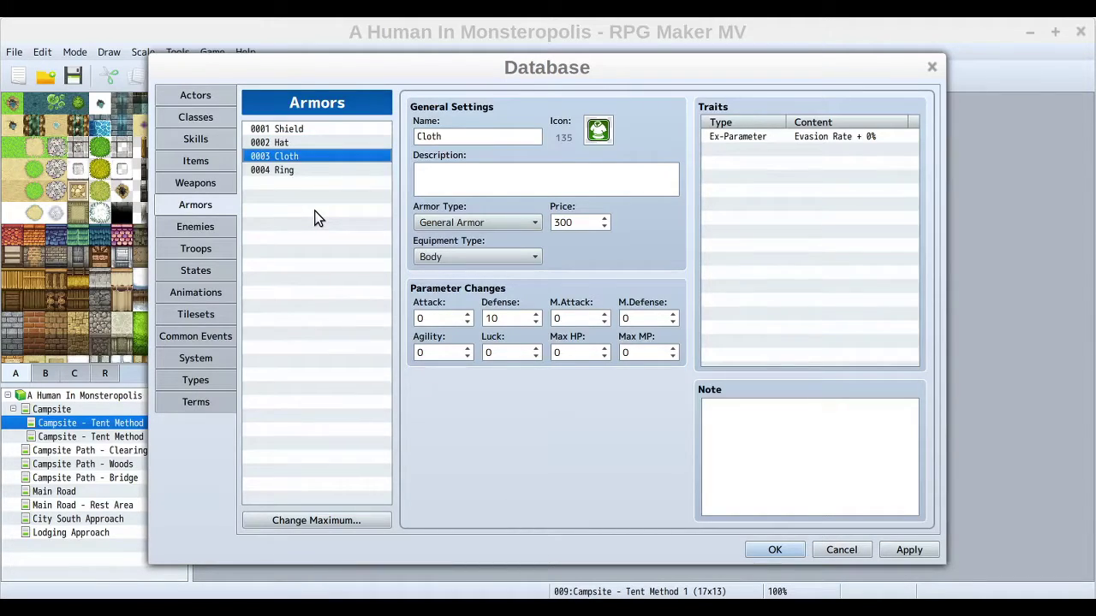
{"action": "key", "text": "Up"}
{"action": "key", "text": "Up"}
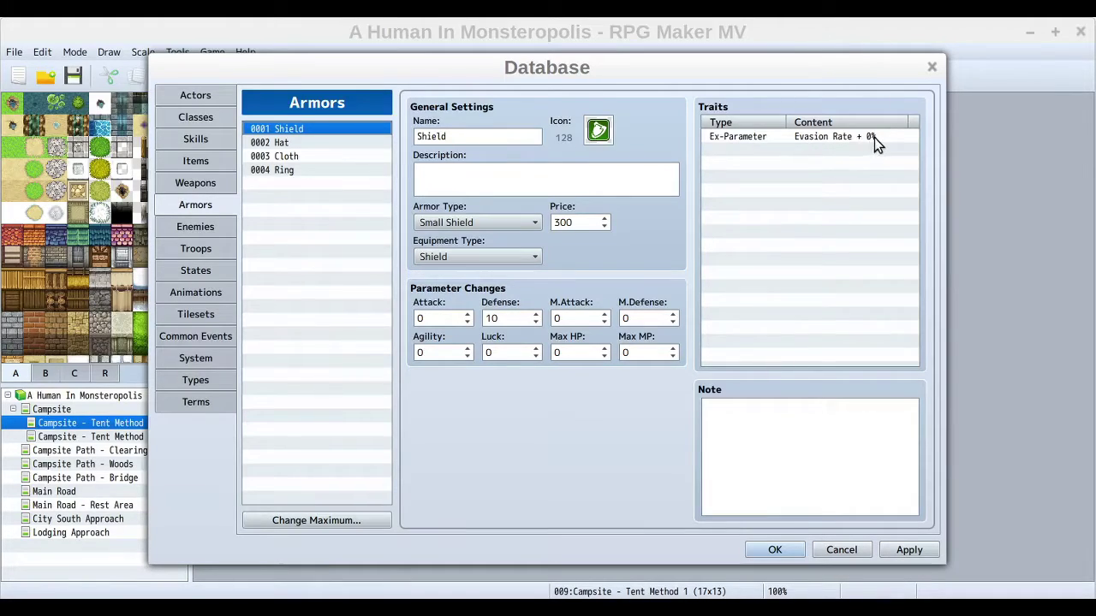
- Review the Hat and Cloth armors again, comparing their equipment types, parameter changes and traits
{"action": "left_click", "coordinate": [291, 143]}
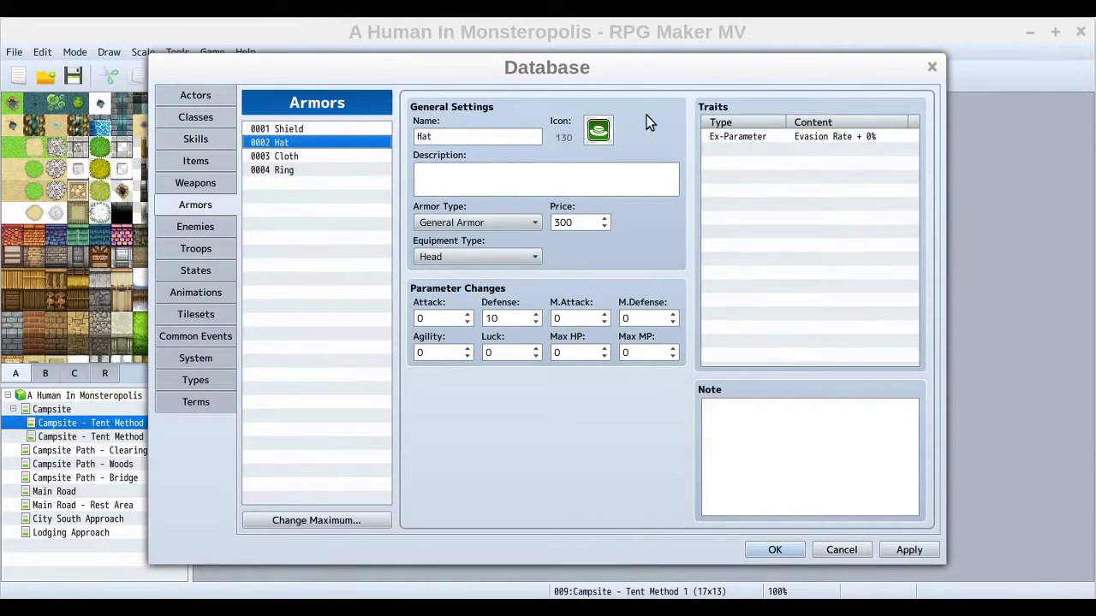
{"action": "left_click", "coordinate": [308, 158]}
{"action": "key", "text": "Up"}
{"action": "key", "text": "Down"}
- Review the Ring armor's settings and compare its type, price and parameter fields with those of the Bow weapon
{"action": "key", "text": "Down"}
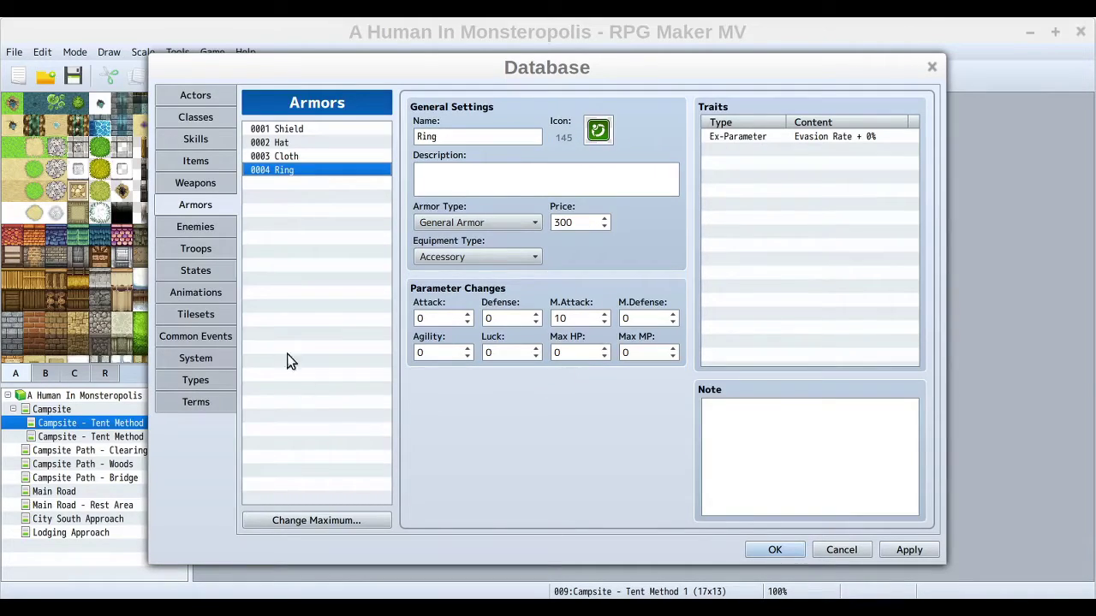
{"action": "left_click", "coordinate": [196, 182]}
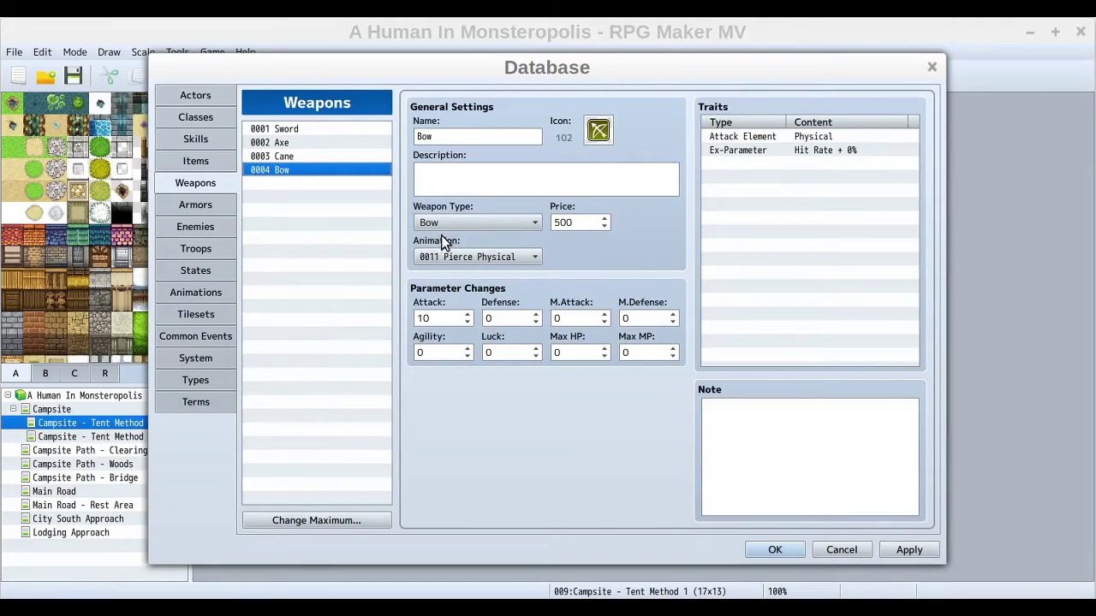
{"action": "left_click", "coordinate": [195, 204]}
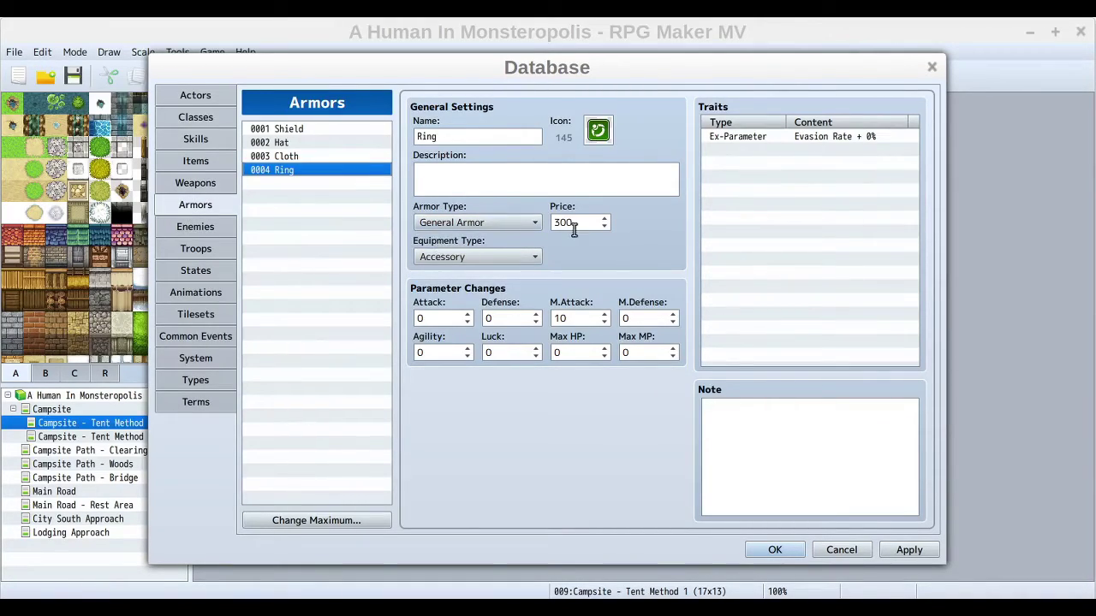